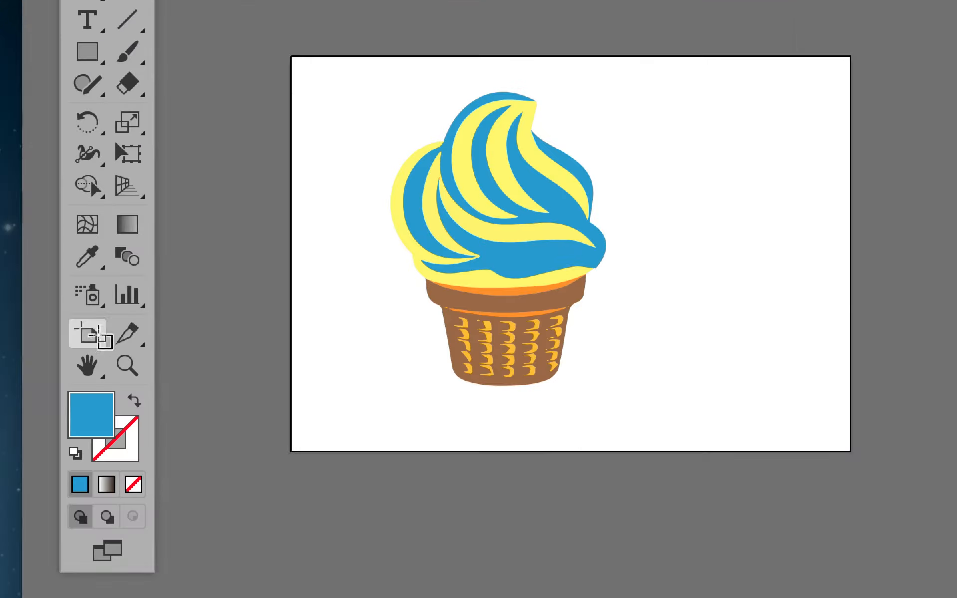
- Shrink the artboard around the ice cream cone to about 132.64 × 171.45 mm
left_click(58, 336)
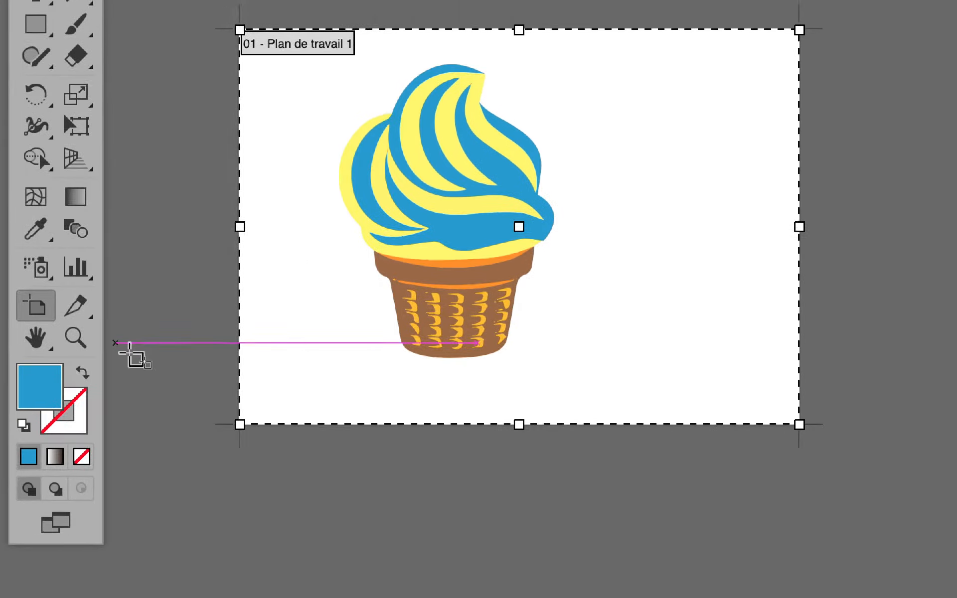
left_click_drag(166, 378, 251, 329)
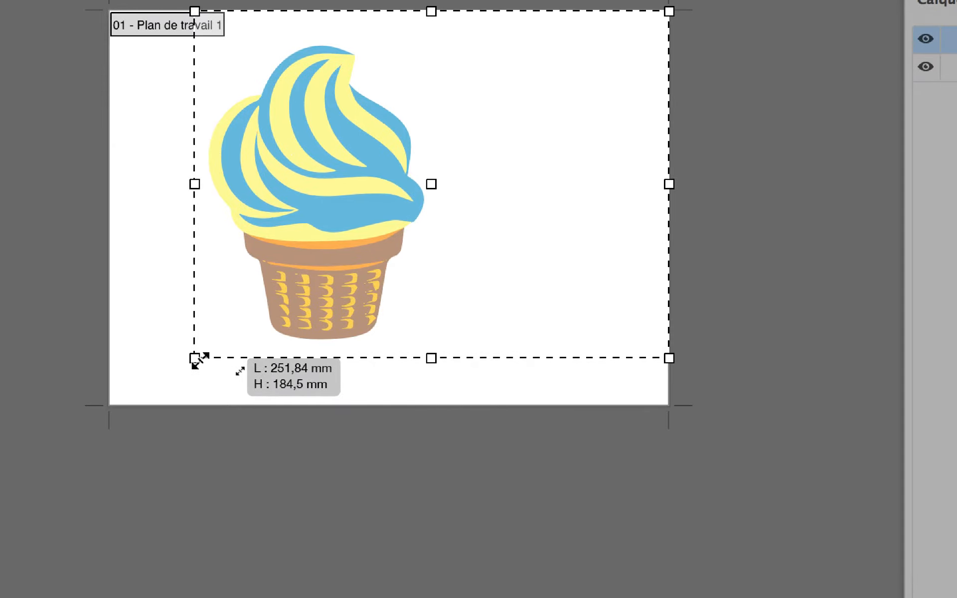
left_click_drag(195, 359, 195, 360)
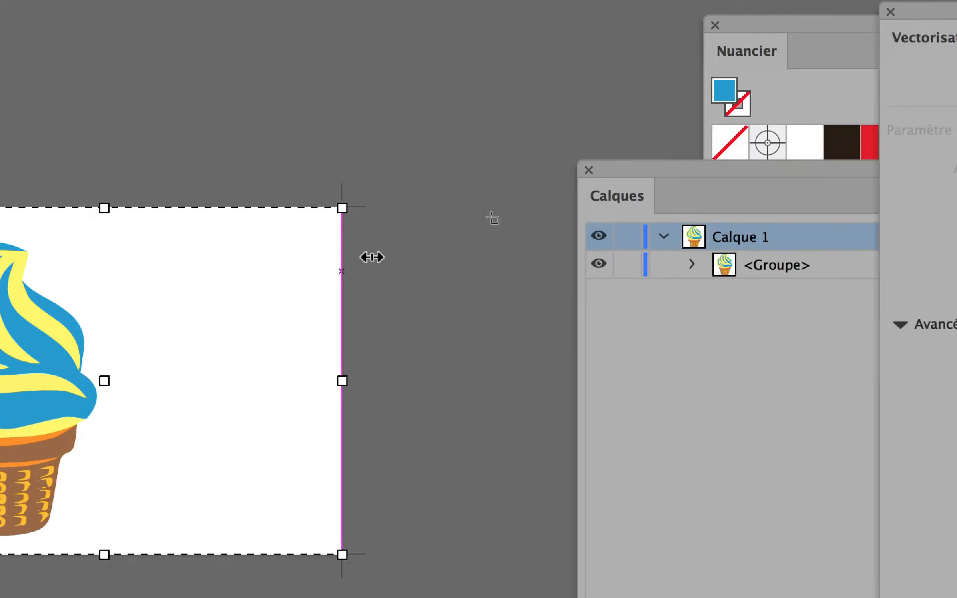
left_click_drag(361, 239, 160, 261)
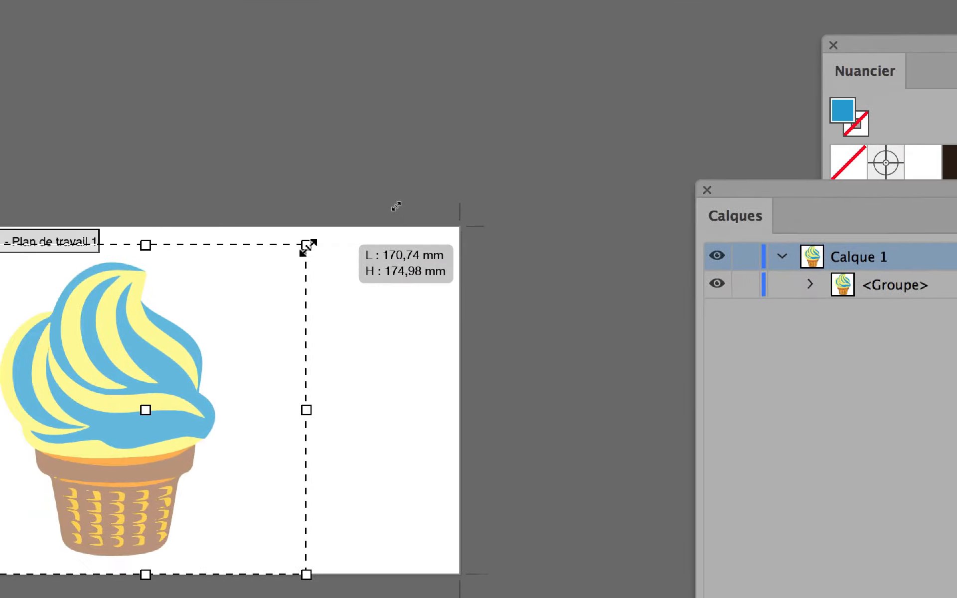
mouse_move(283, 249)
left_mouse_down()
mouse_move(251, 250)
mouse_move(280, 249)
left_mouse_up()
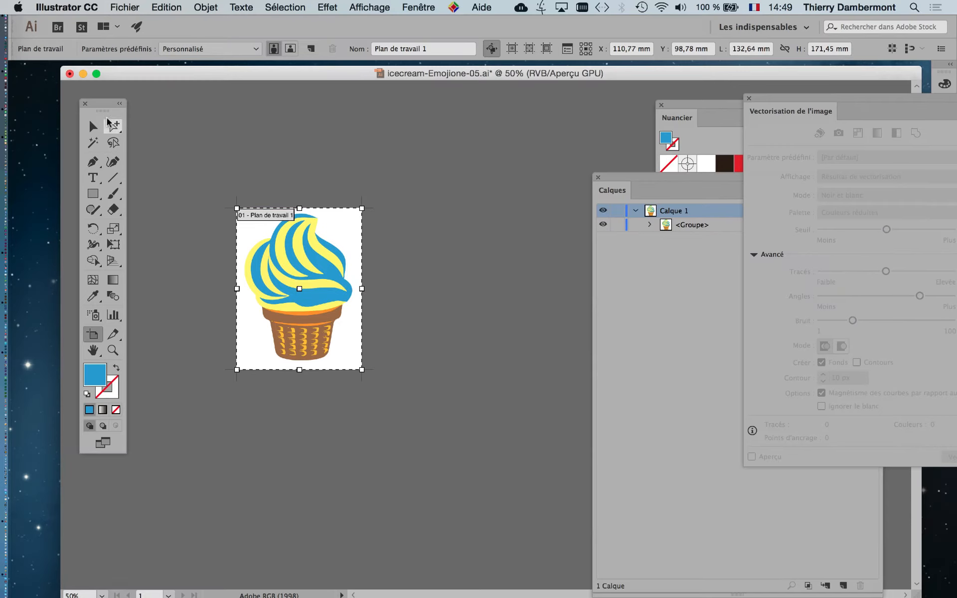
left_click(94, 126)
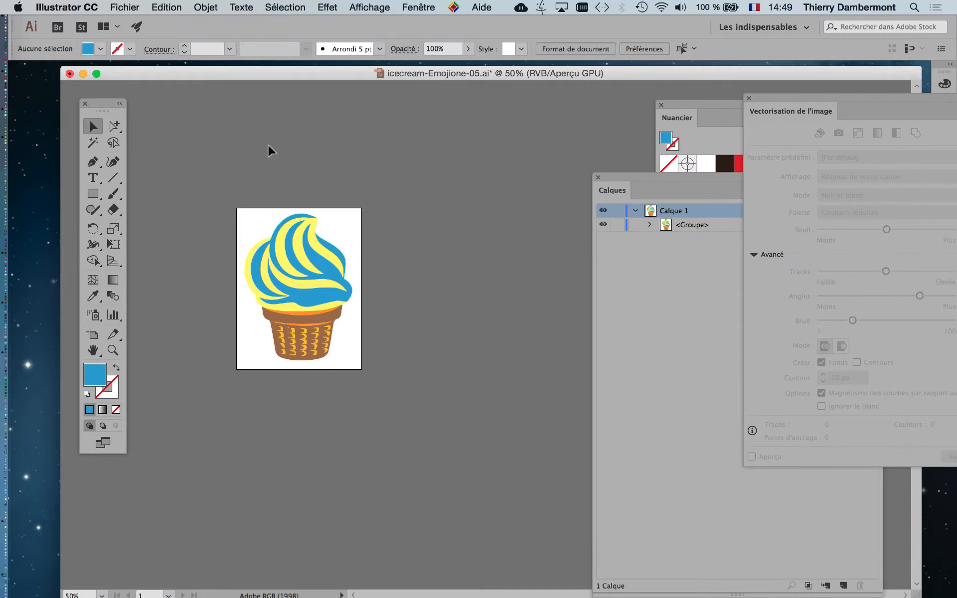
- Save the document as icecream-Emojione-06.ai in the ICECREAMS folder with the default Illustrator options
left_click(108, 7)
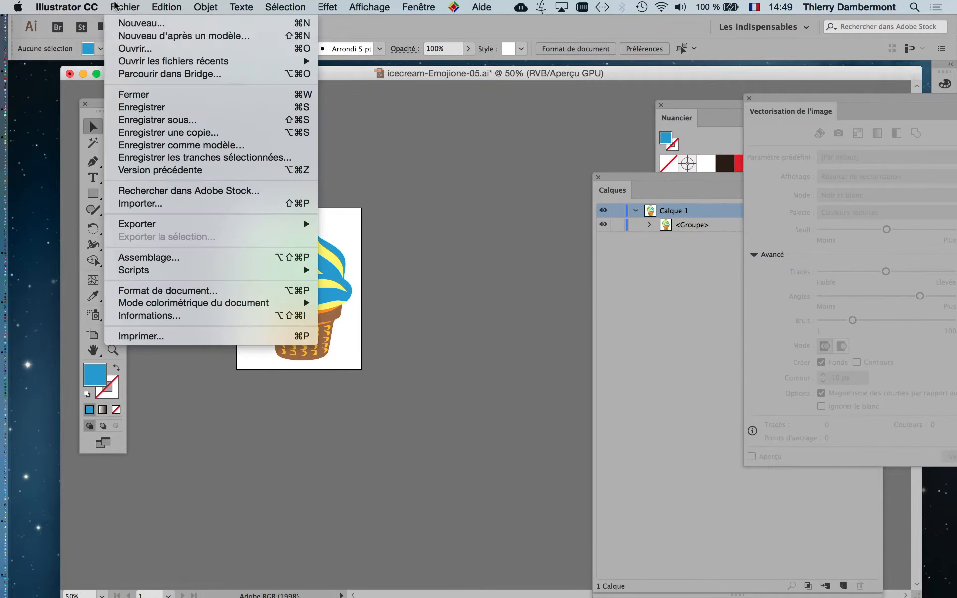
left_click(175, 120)
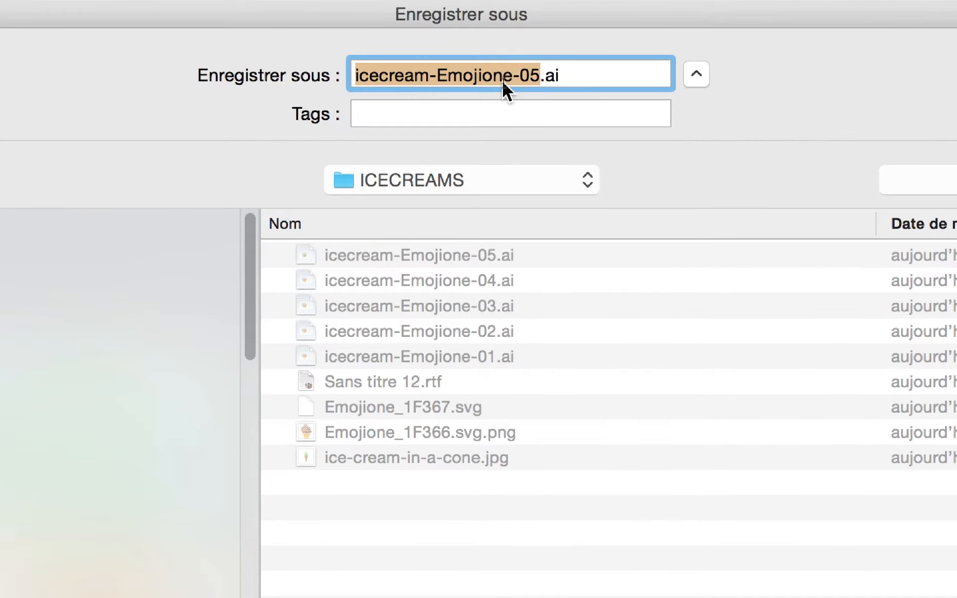
left_click(509, 80)
left_click_drag(529, 80, 521, 79)
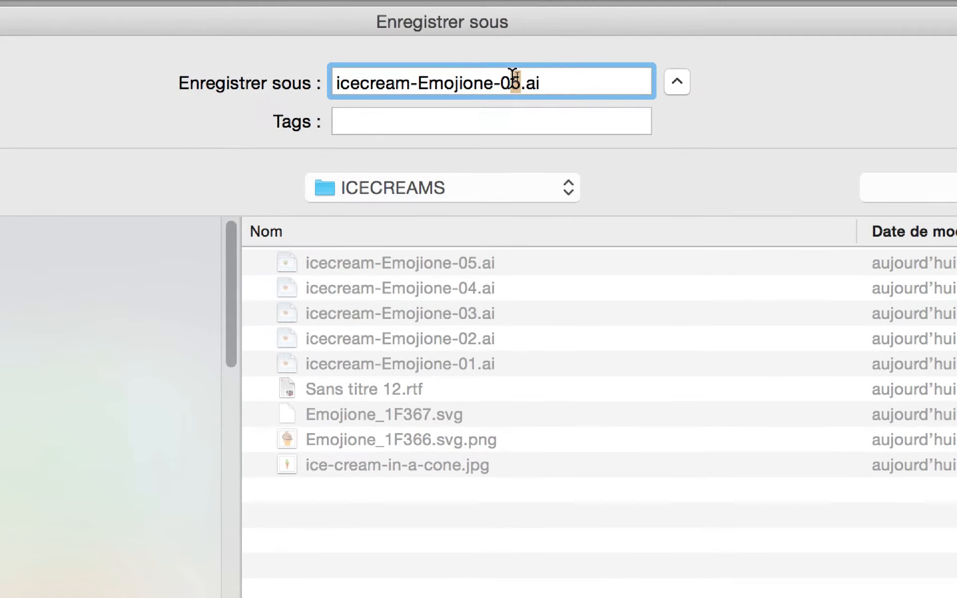
type("6")
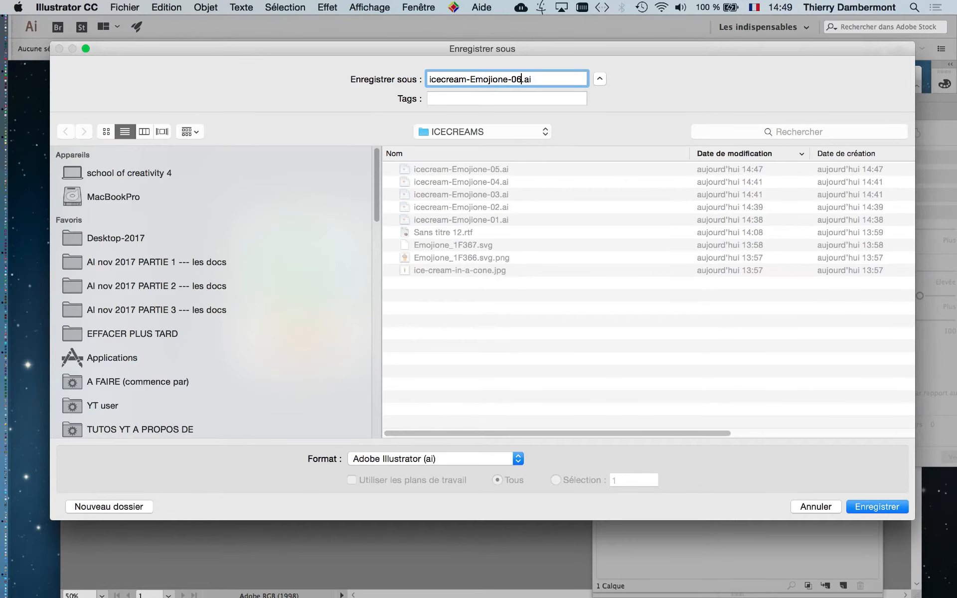
key("Return")
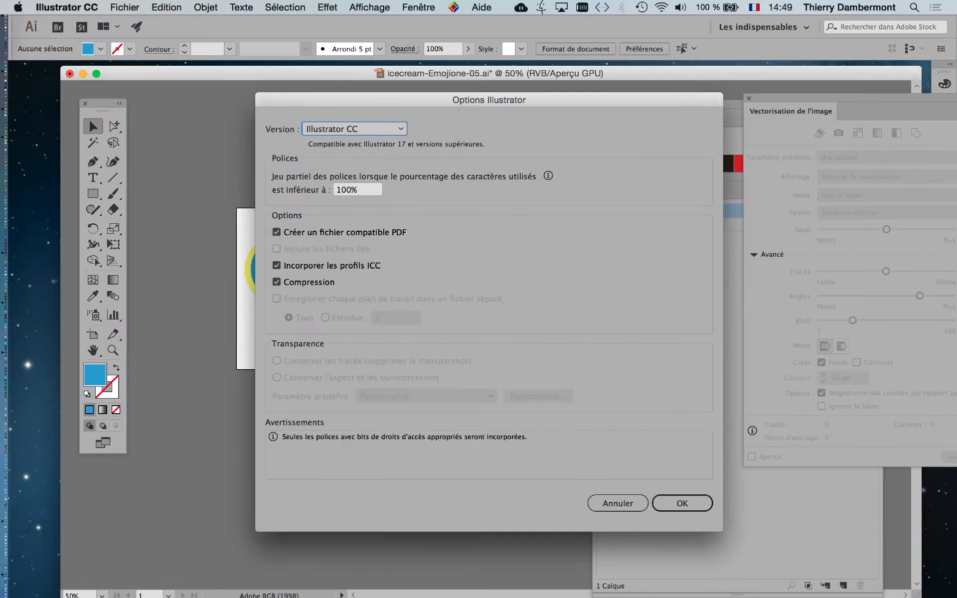
key("Return")
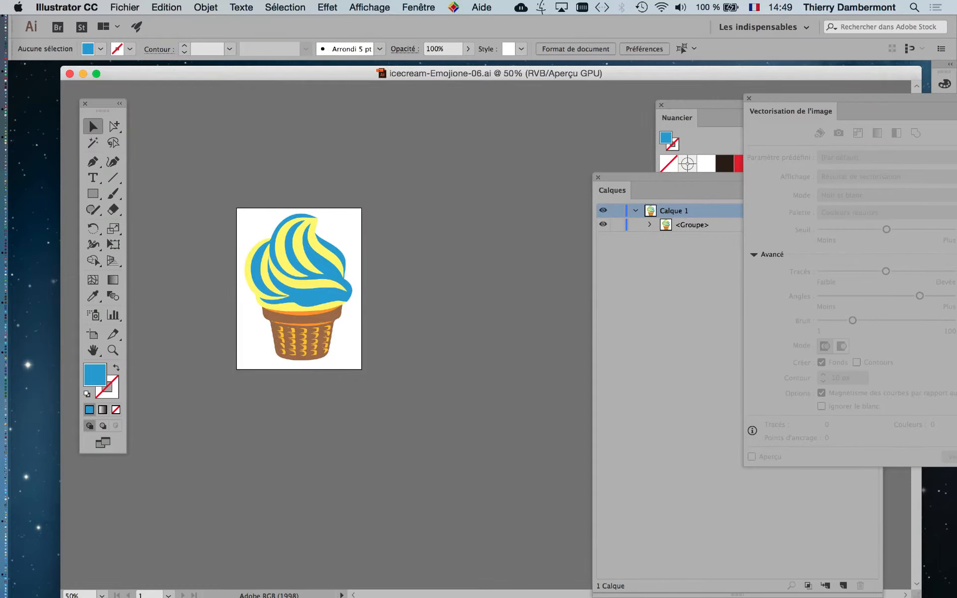
- Clear the workspace by shifting the document window and closing the Layers, Image Trace and Swatches panels
left_click_drag(349, 73, 296, 69)
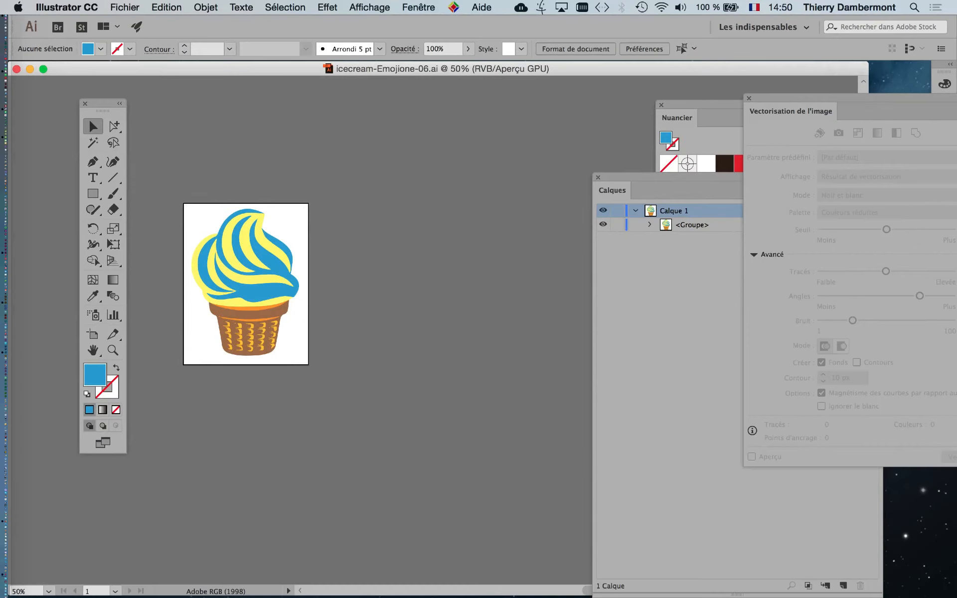
left_click(599, 177)
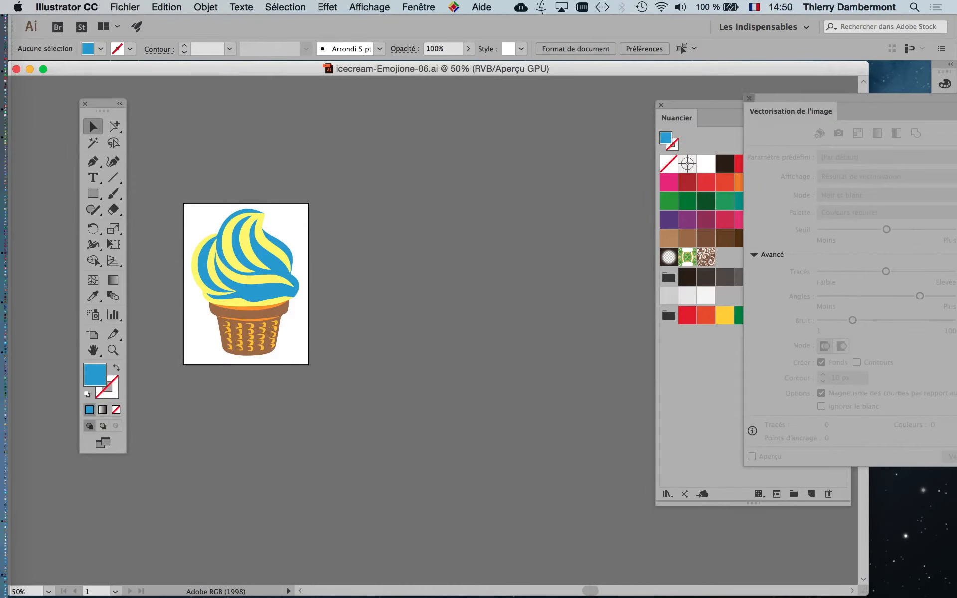
left_click(749, 98)
left_click(661, 105)
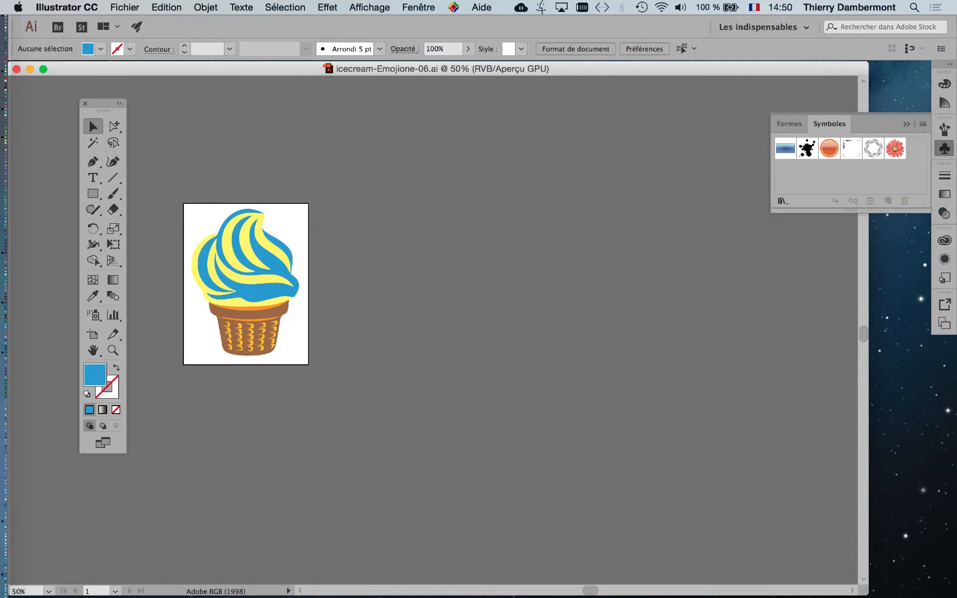
- Create a new A3 document in portrait orientation, 297 × 420 mm
left_click(124, 7)
left_click(133, 24)
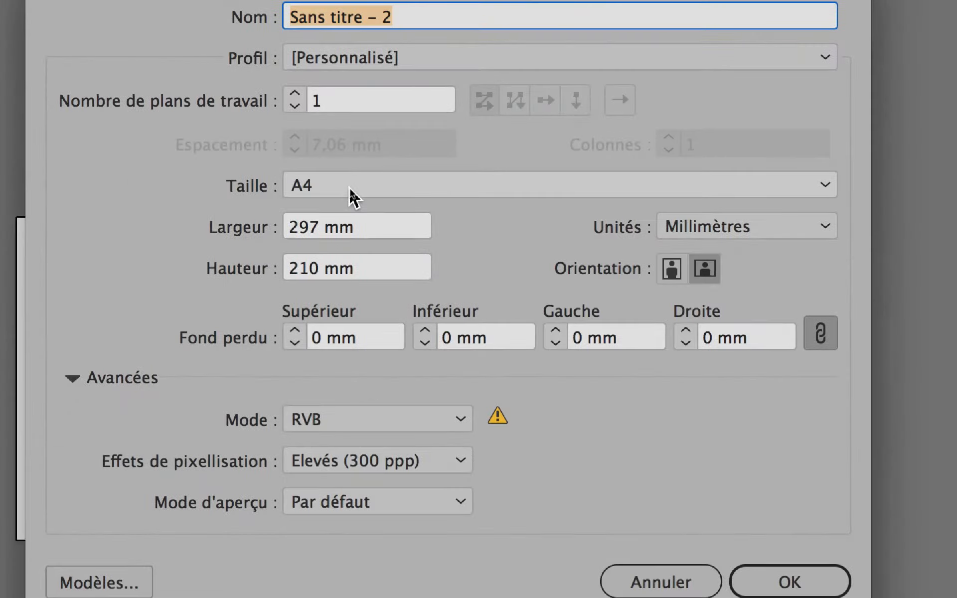
left_click(350, 189)
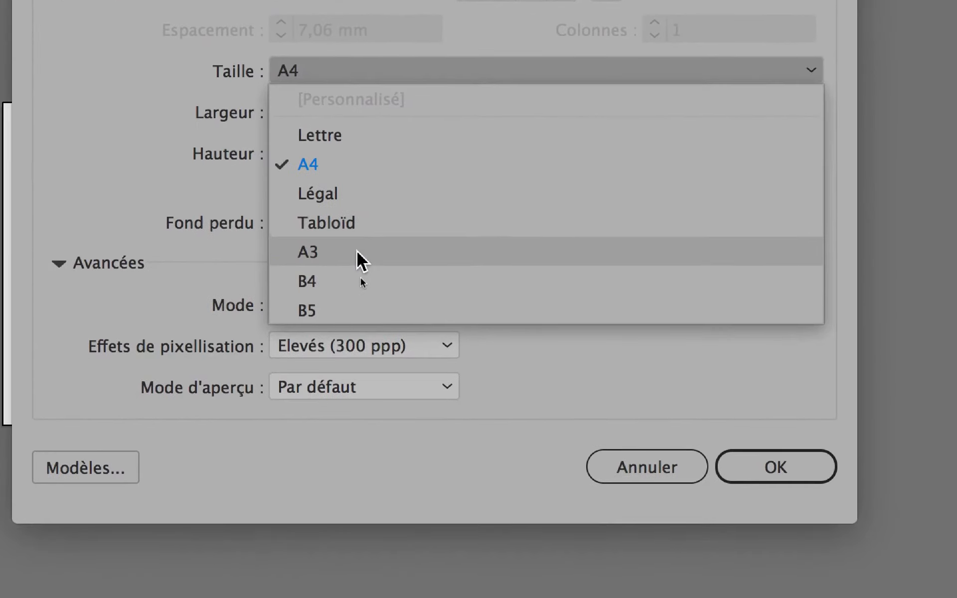
left_click(367, 329)
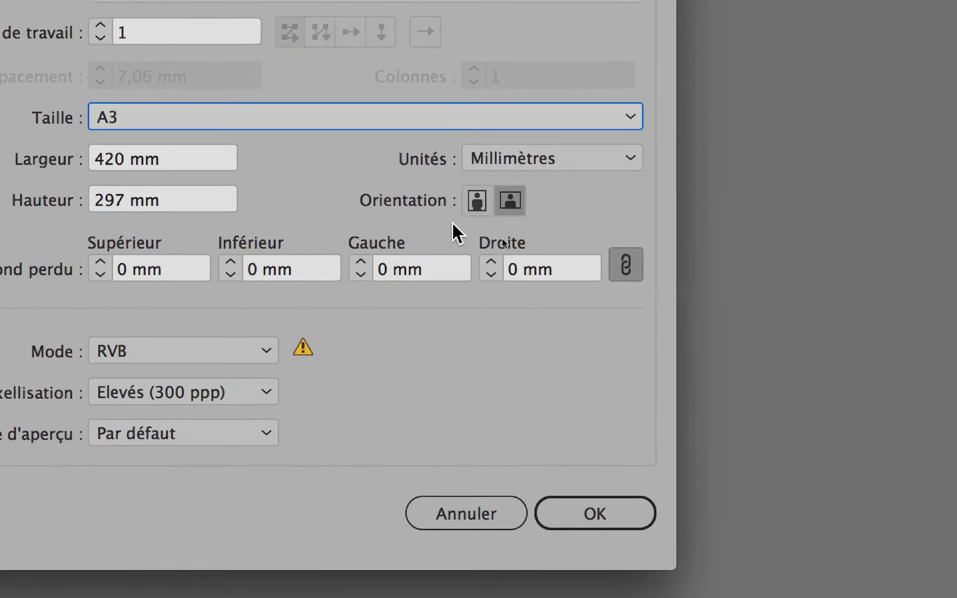
left_click(478, 200)
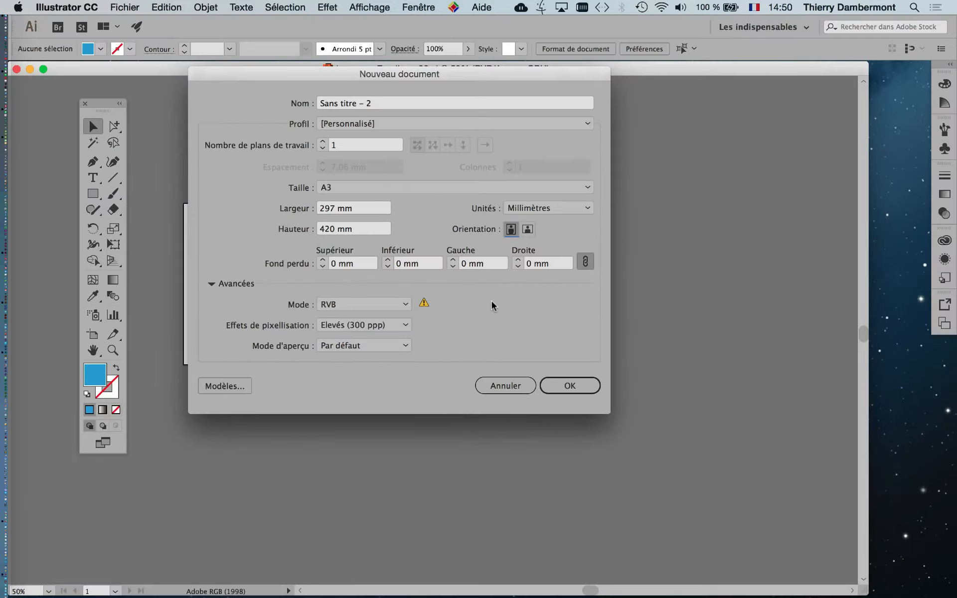
left_click(658, 438)
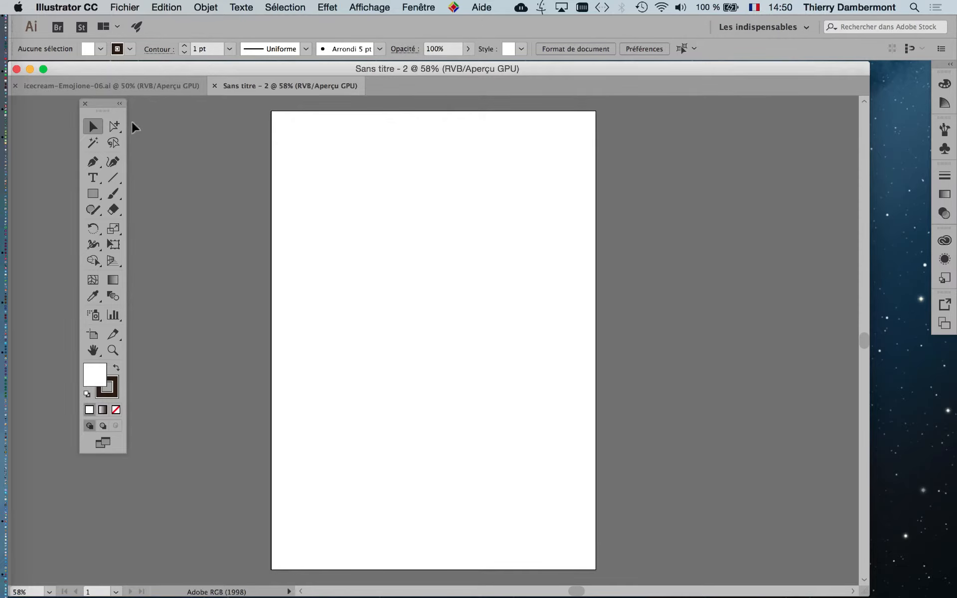
- Close the icecream-Emojione-06.ai document, leaving the blank A3 document open
left_click(121, 86)
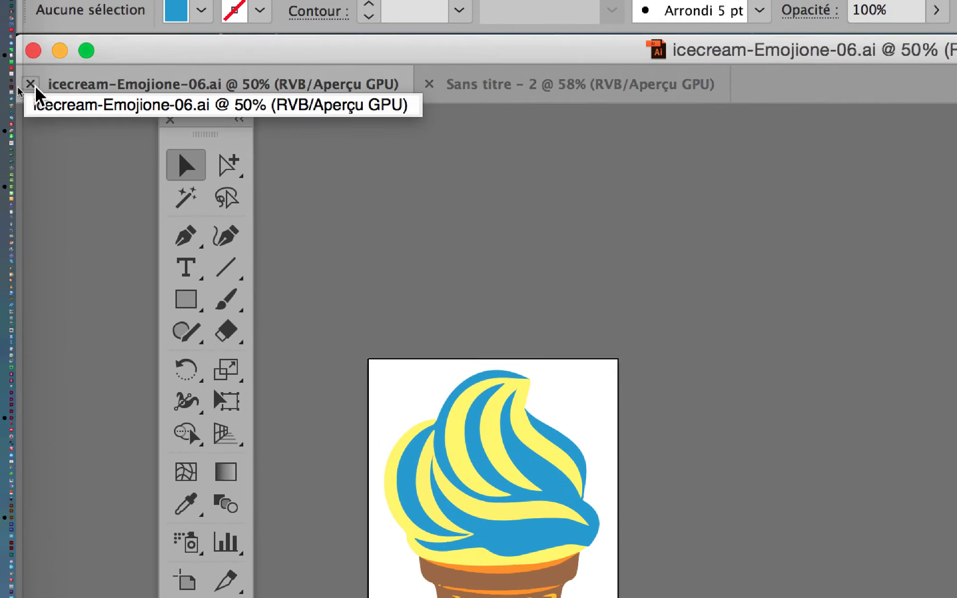
left_click(31, 87)
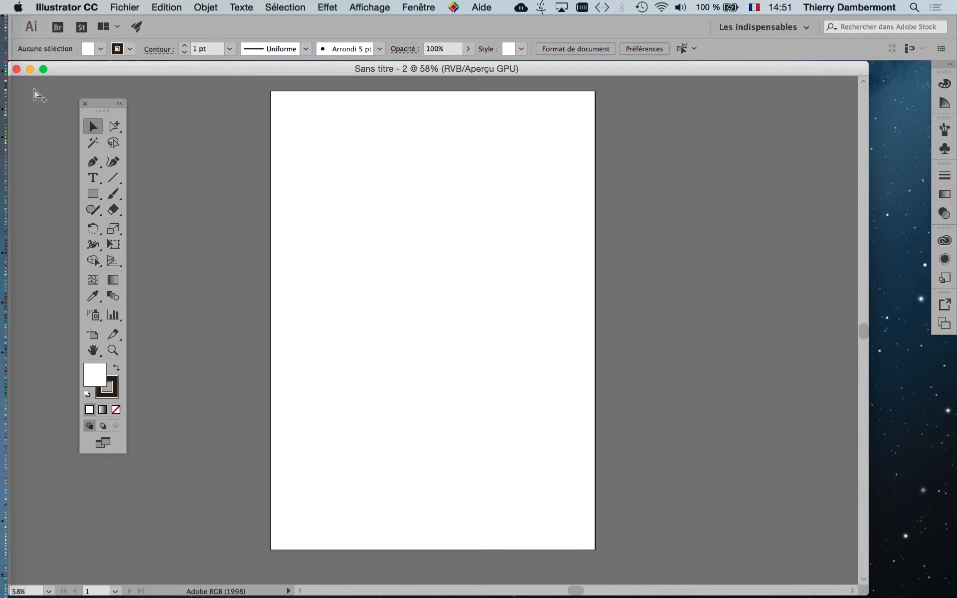
- Place icecream-Emojione-06.ai as a linked file, scaled down in the upper-left area of the A3 page
left_click(137, 8)
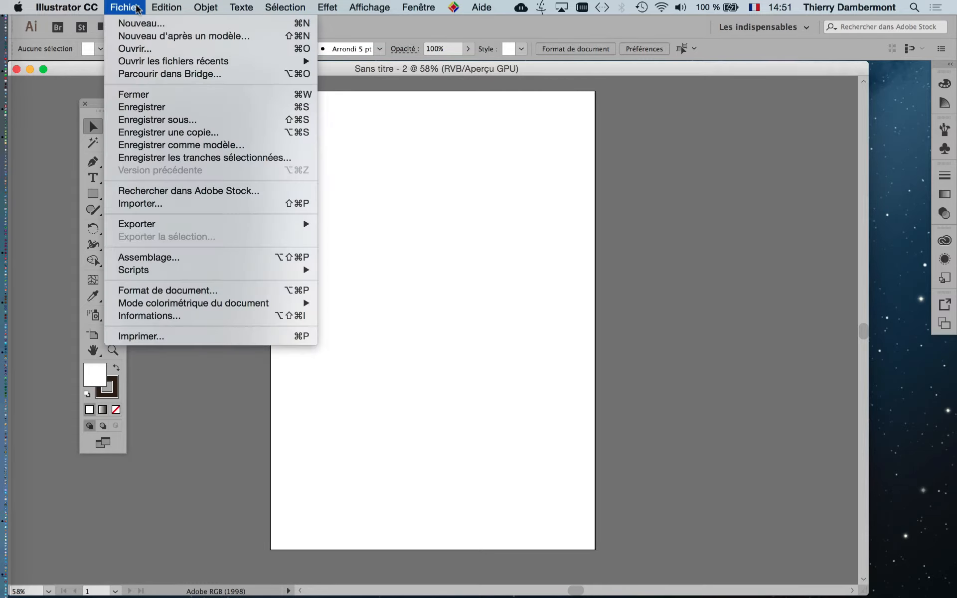
left_click(162, 204)
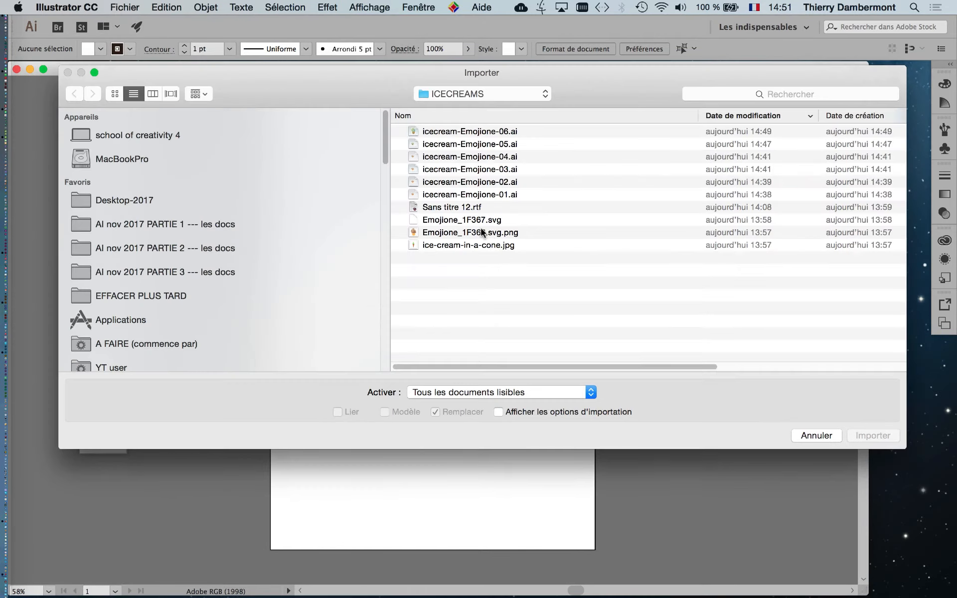
left_click(532, 133)
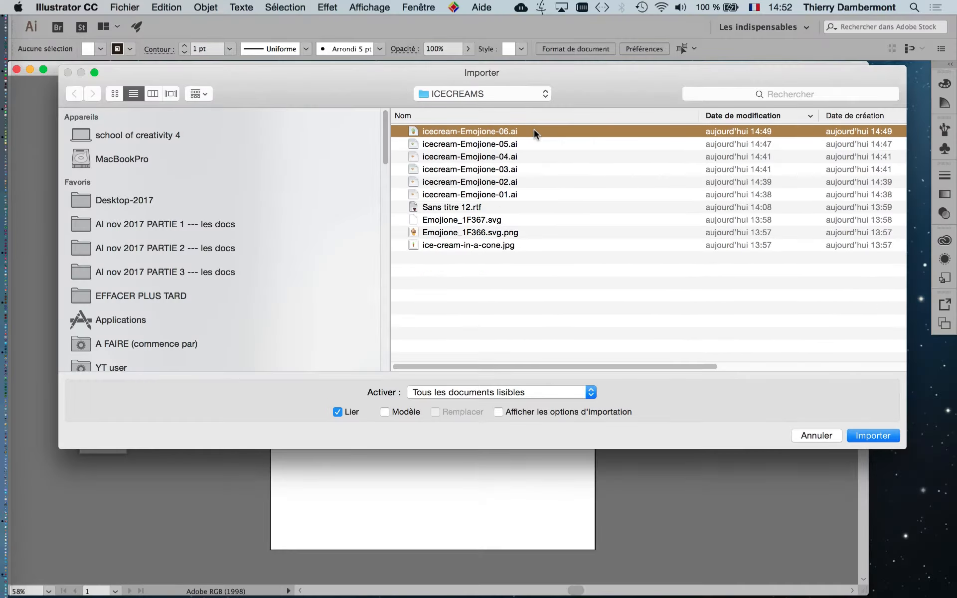
key("Return")
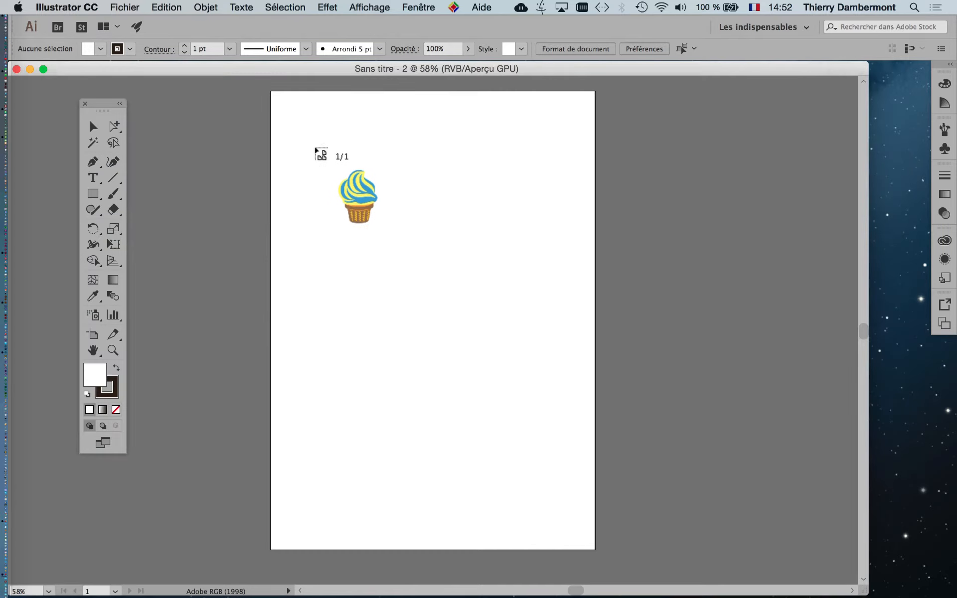
left_click_drag(314, 147, 389, 243)
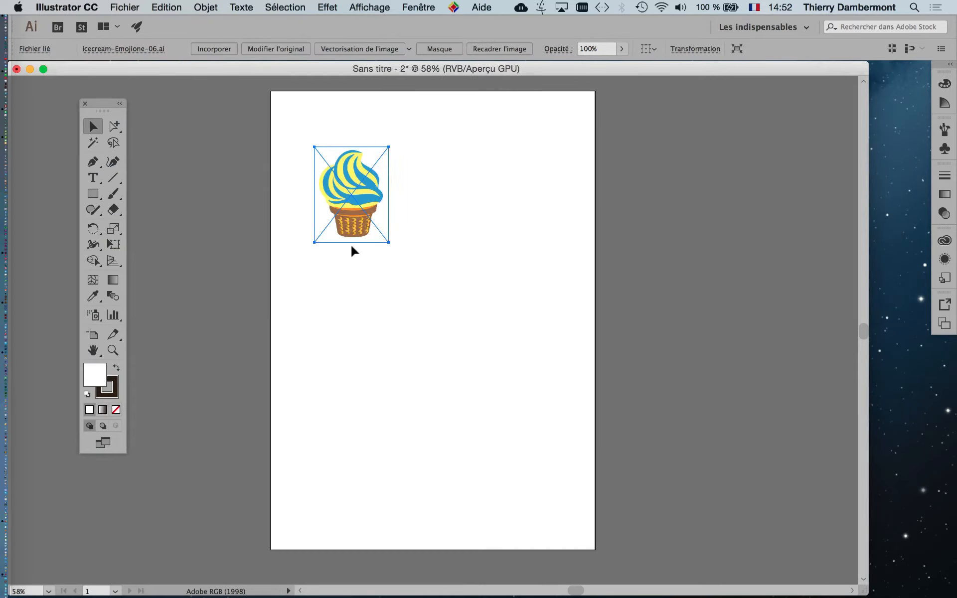
- Check the placed ice cream's transparent background with the transparency grid, and hide the grid again
scroll(353, 250, "up", 5, "alt")
scroll(370, 249, "up", 4)
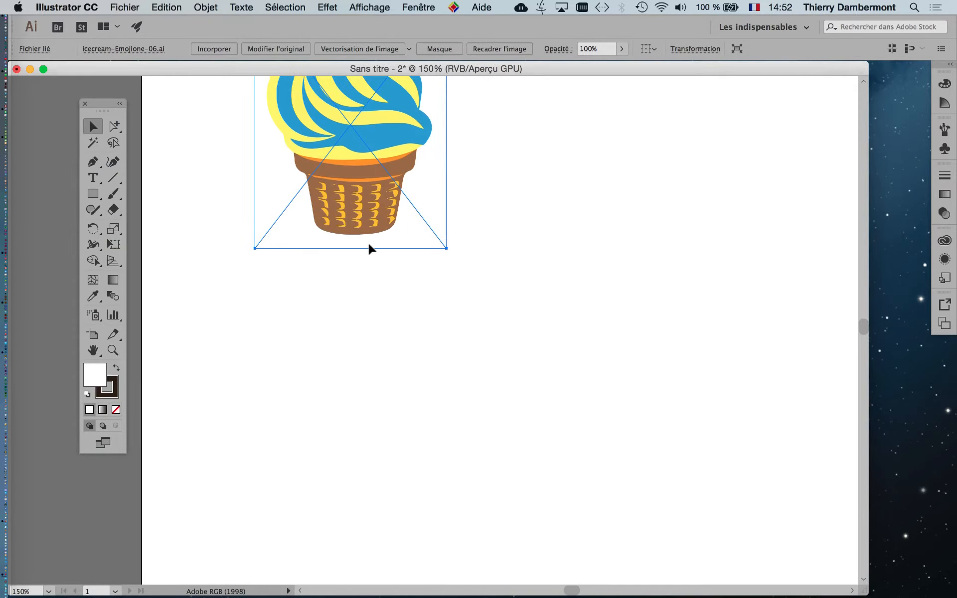
scroll(369, 247, "up", 5)
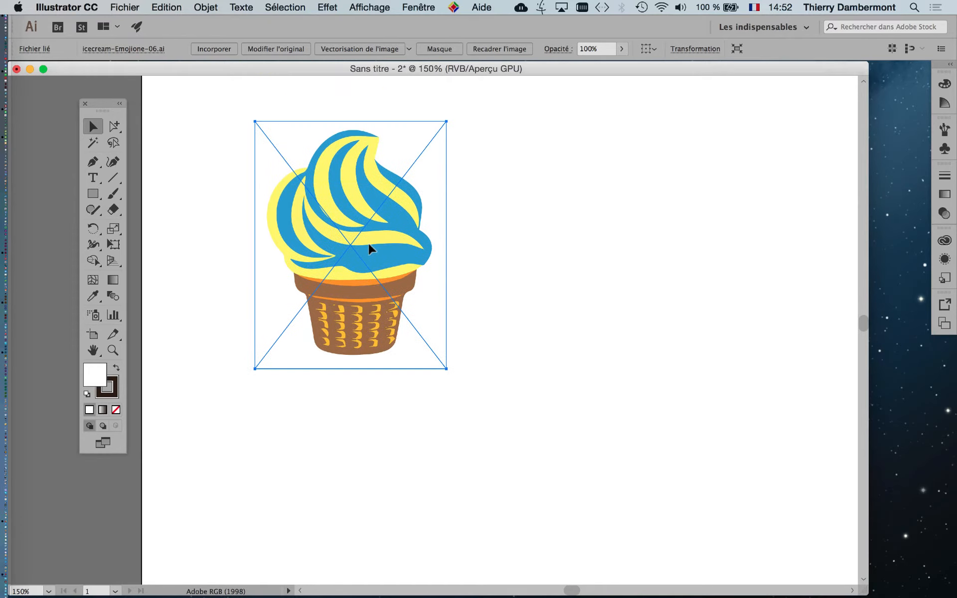
scroll(370, 247, "up", 1, "alt")
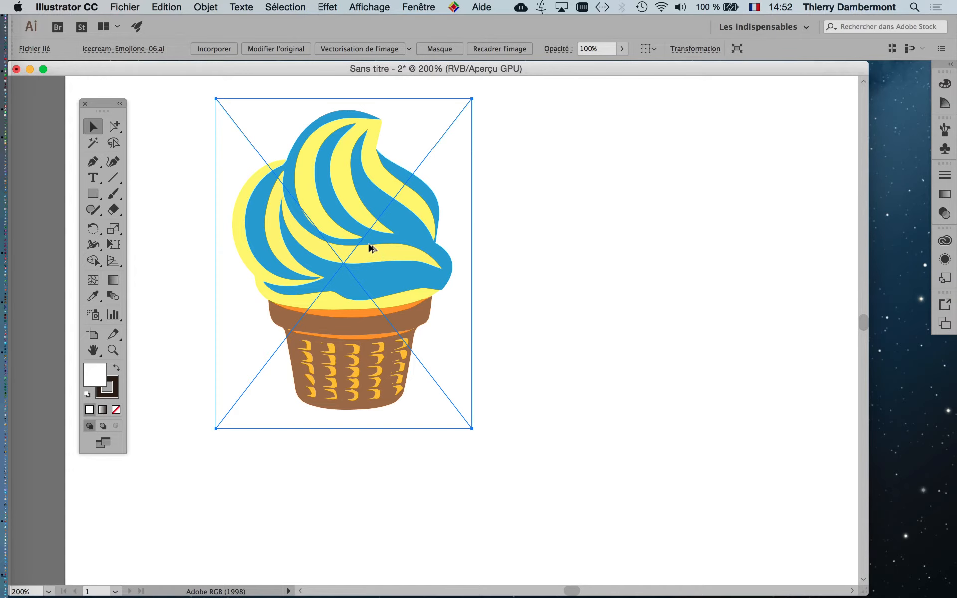
scroll(399, 248, "down", 1, "alt")
left_click(370, 7)
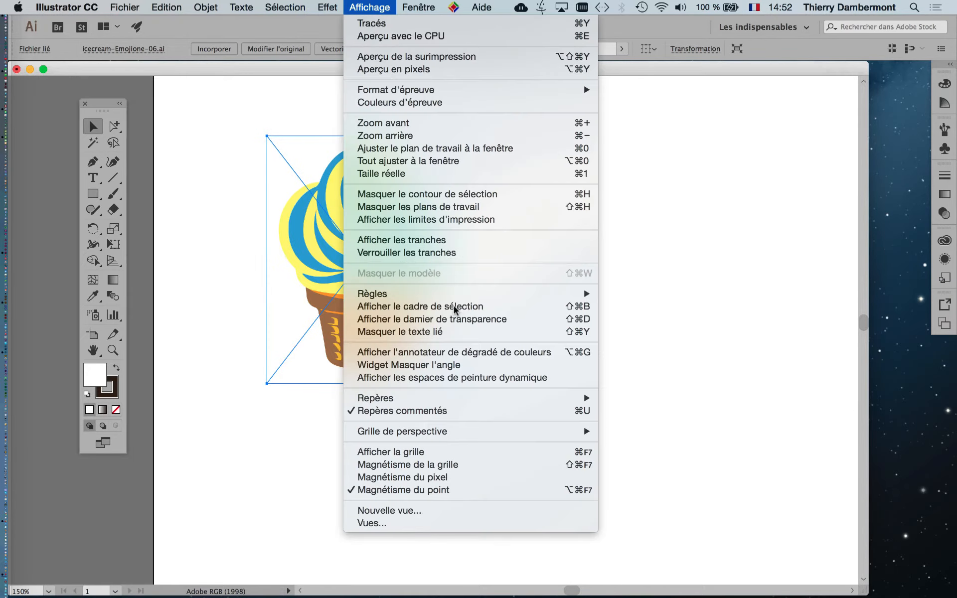
left_click(459, 320)
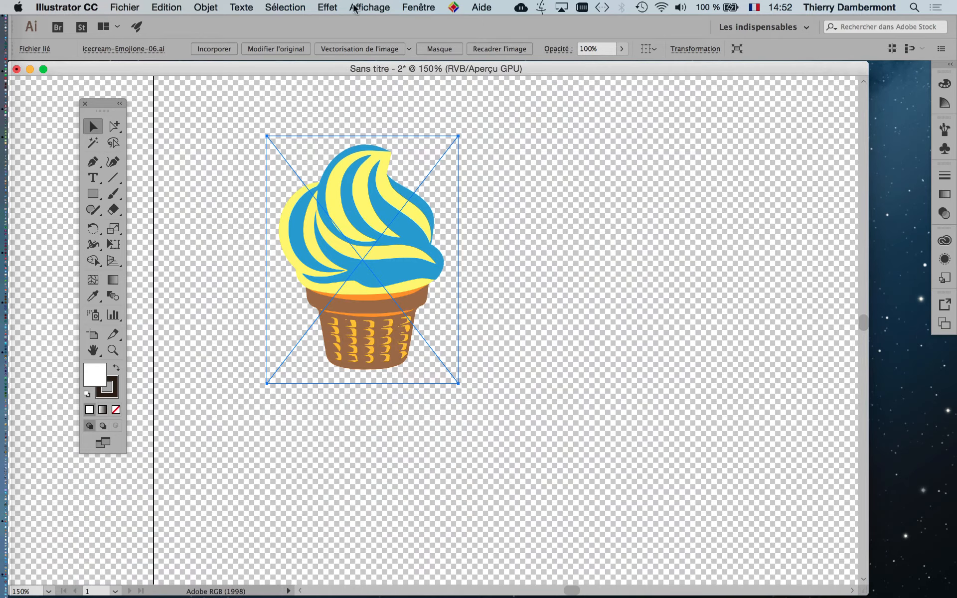
left_click(366, 6)
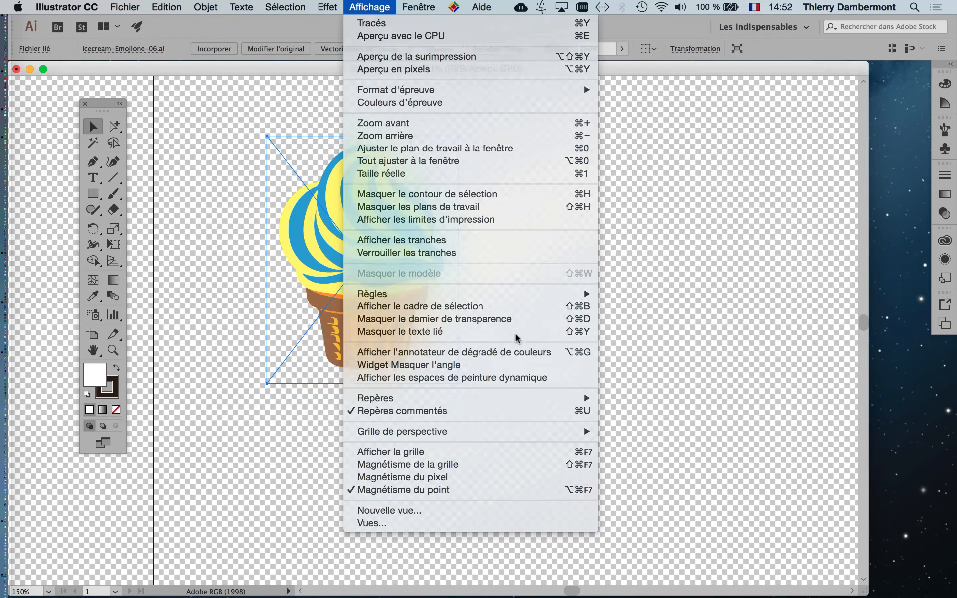
left_click(449, 319)
scroll(588, 334, "down", 2, "alt")
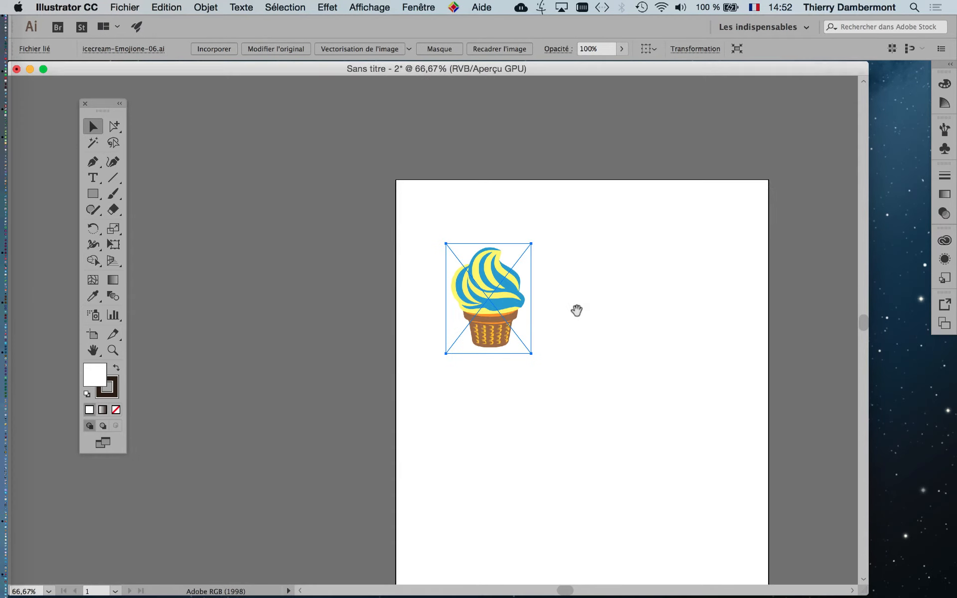
left_click_drag(577, 313, 420, 241)
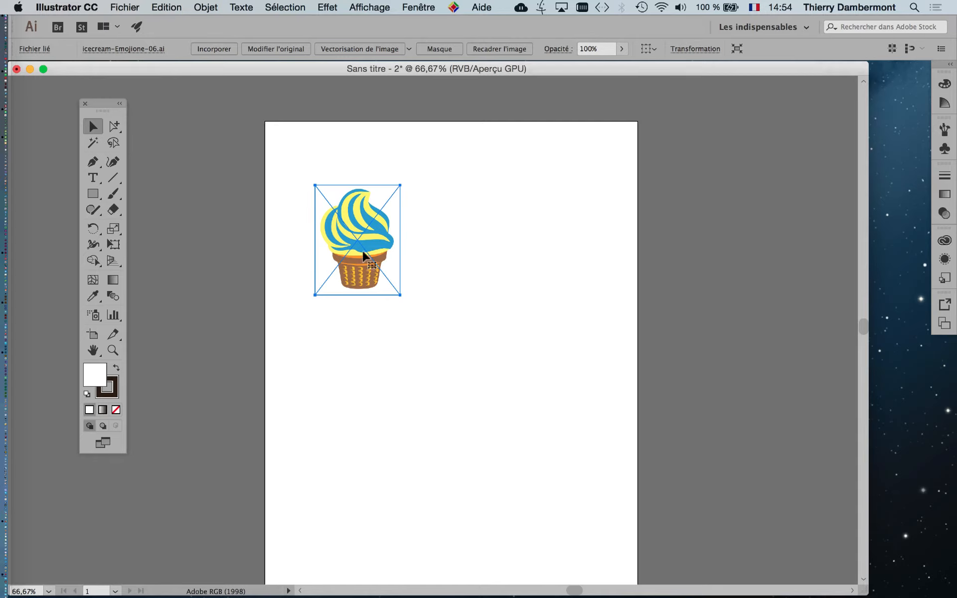
- Duplicate the placed ice cream into three more copies, arranged as an overlapping group in the upper part of the page
left_click_drag(89, 106, 186, 108)
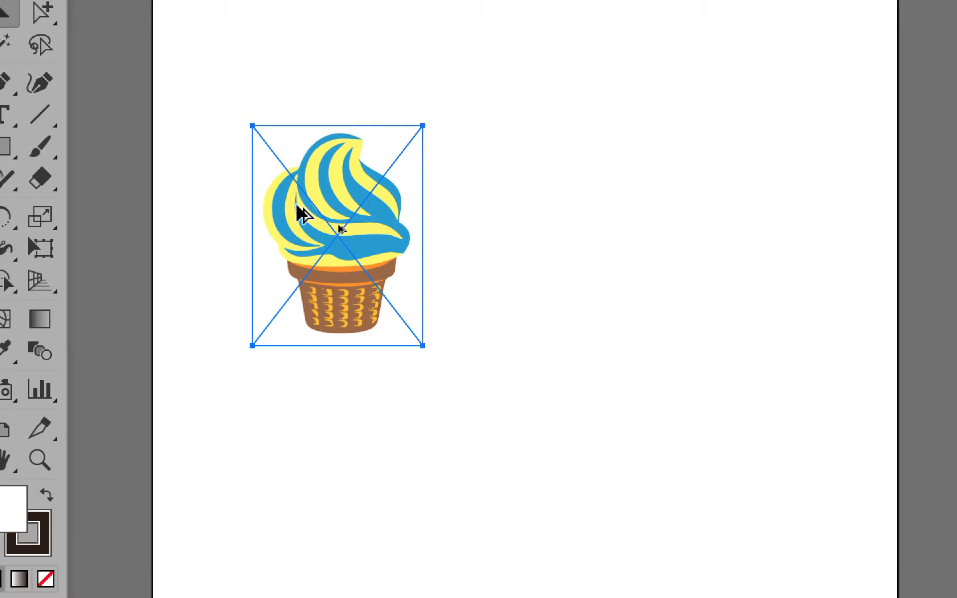
left_click_drag(303, 214, 507, 289)
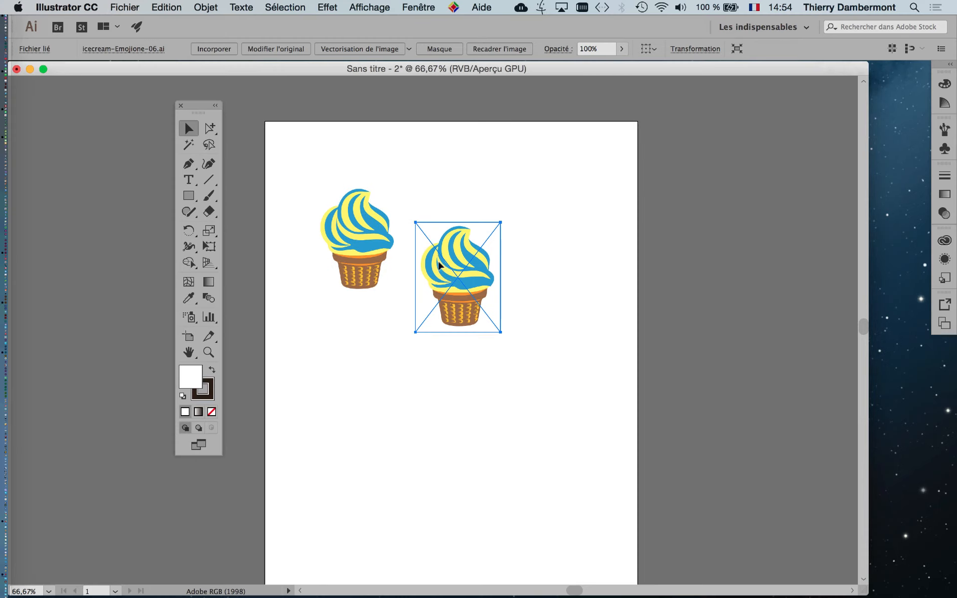
left_click_drag(439, 265, 375, 288)
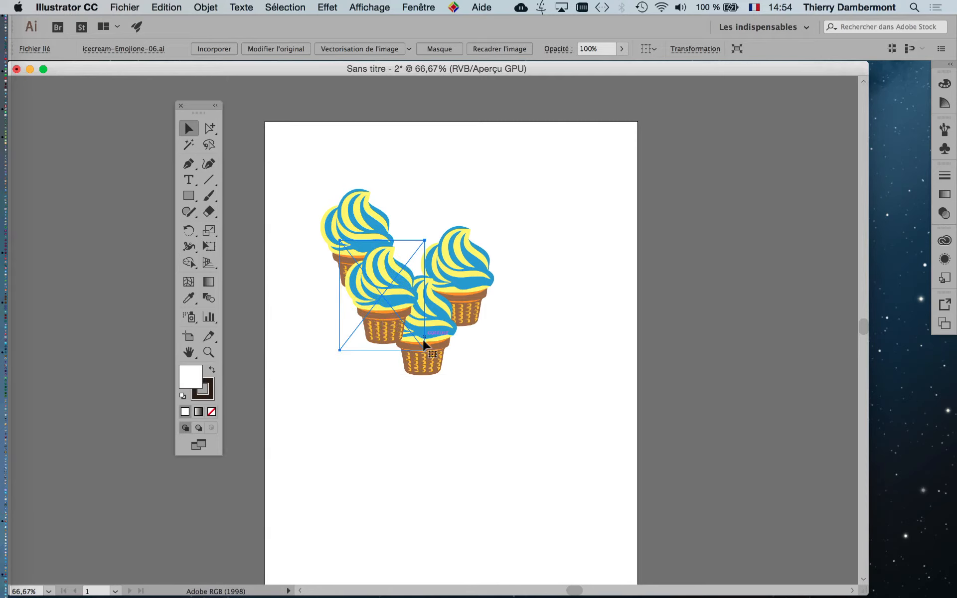
left_click_drag(432, 356, 423, 286)
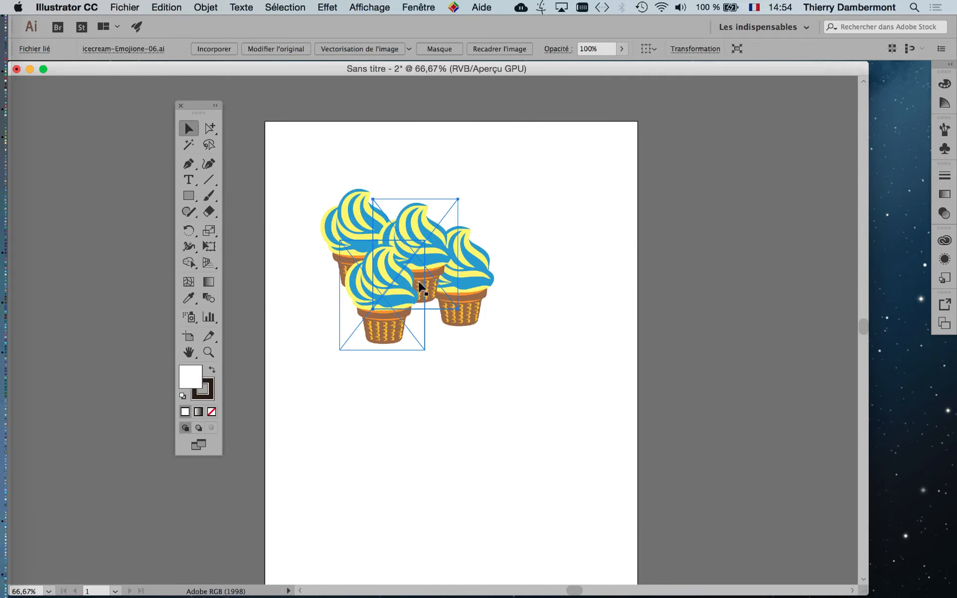
- Bring the rightmost ice cream to the front of the stacking order
left_click(467, 301)
left_click(213, 7)
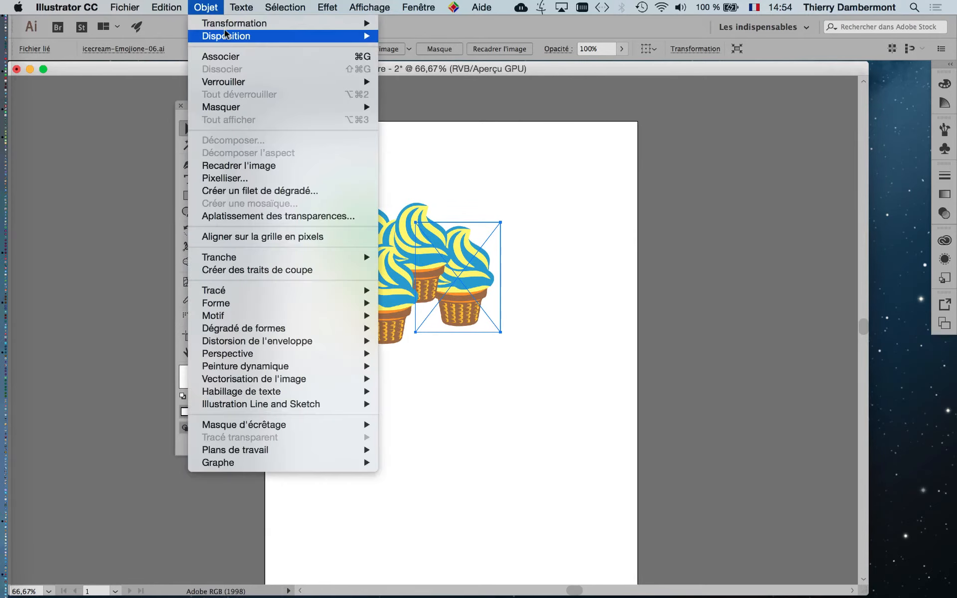
mouse_move(226, 35)
left_click(414, 36)
- Examine the transparent edges of the overlapping ice creams up close
scroll(476, 283, "up", 1)
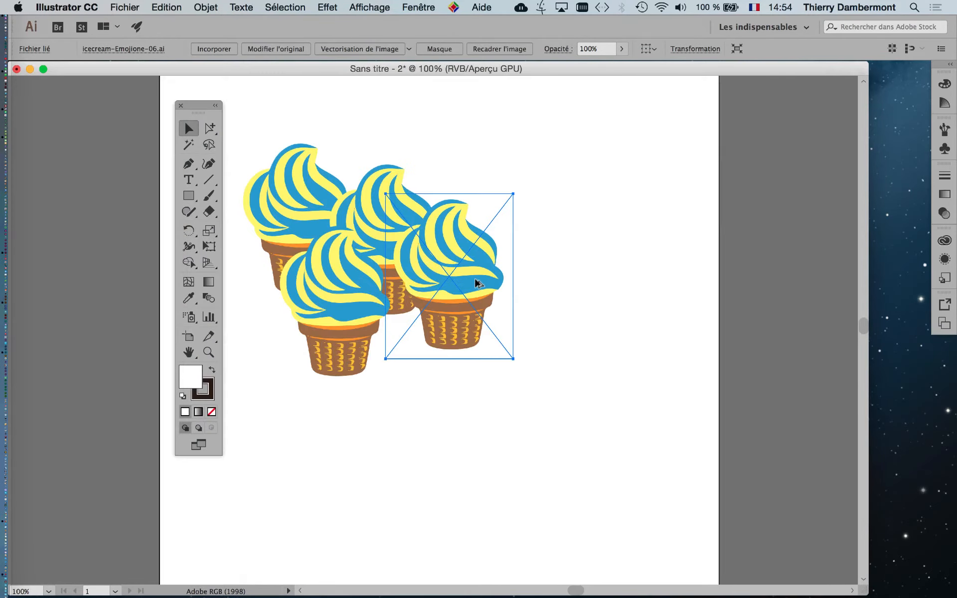
scroll(476, 283, "up", 1)
scroll(476, 284, "left", 4)
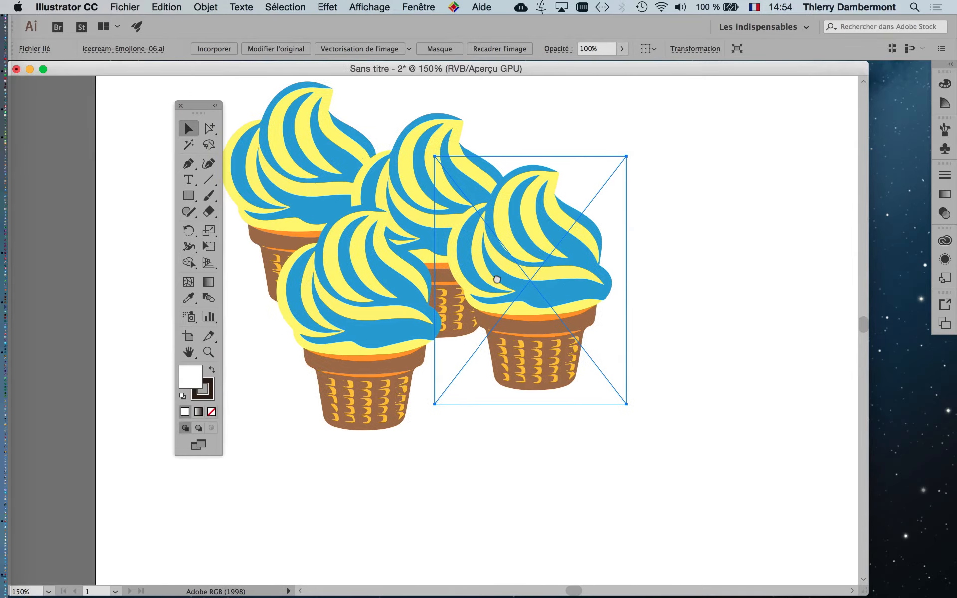
left_click(448, 439)
left_click(544, 458)
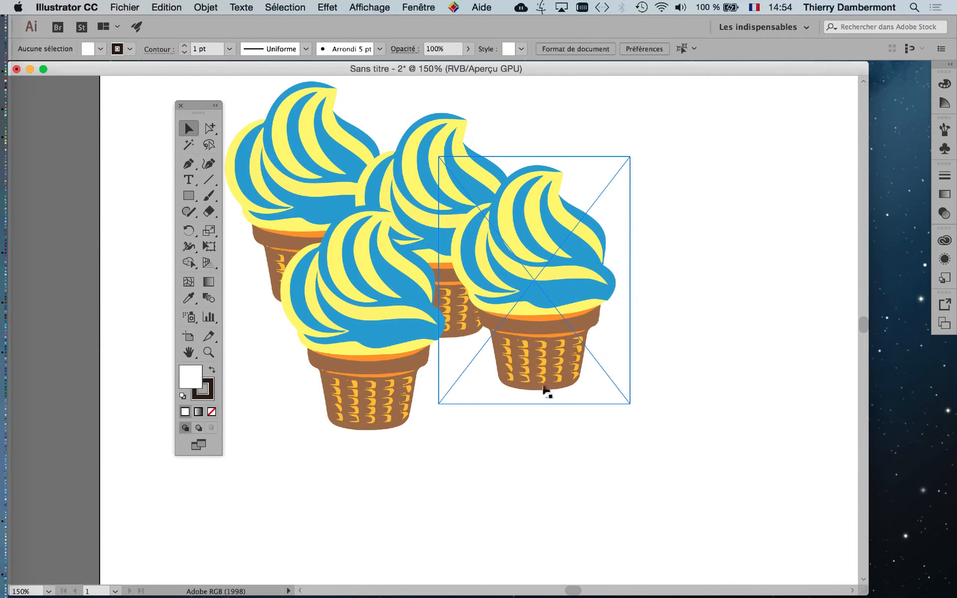
scroll(561, 353, "down", 1)
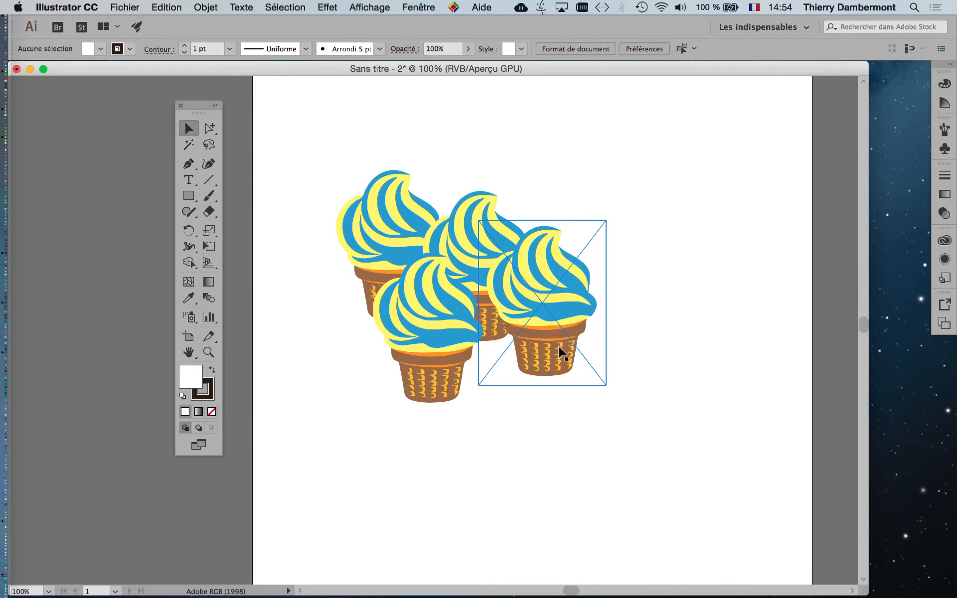
scroll(559, 355, "down", 1)
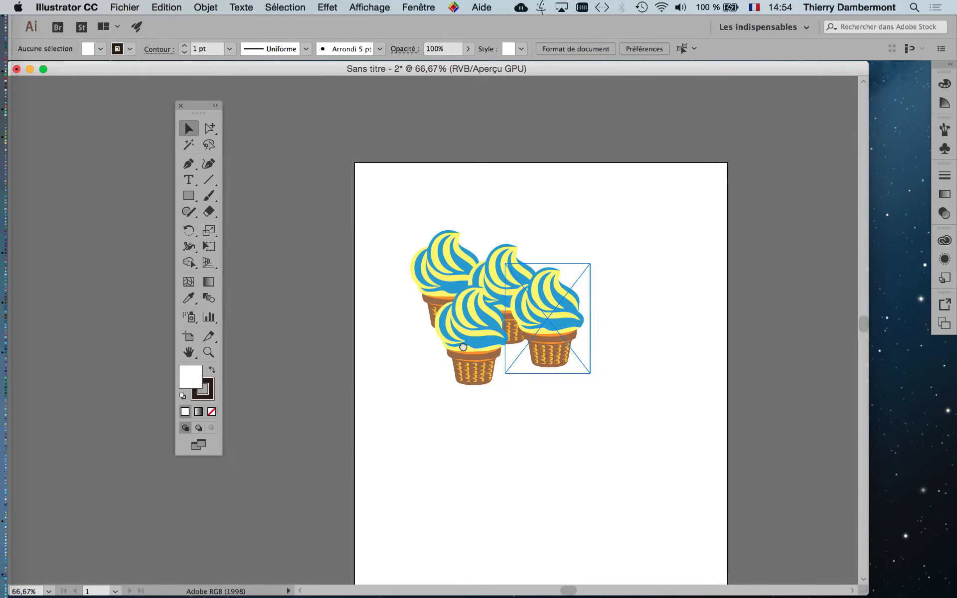
left_click_drag(463, 347, 375, 289)
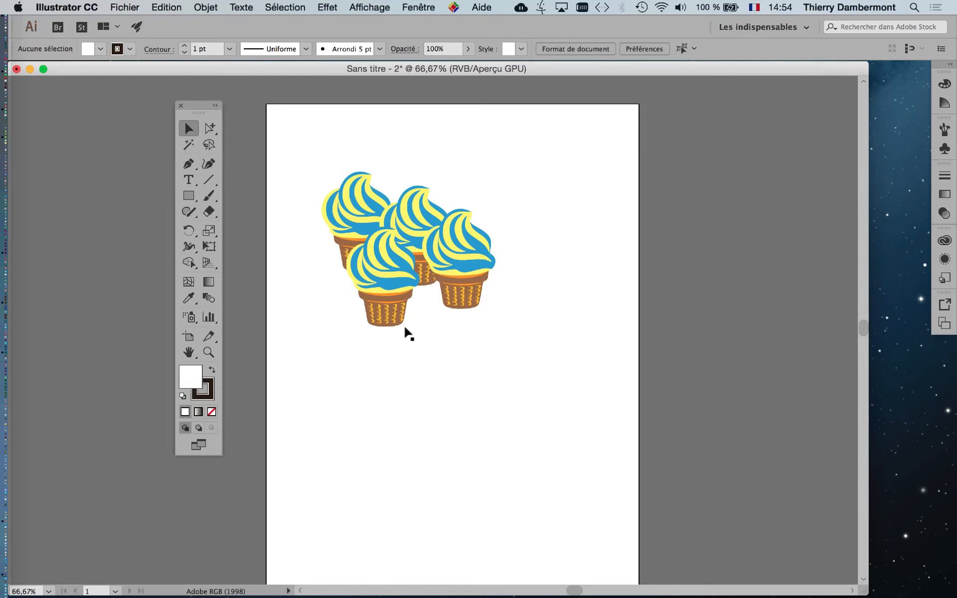
- Draw a wide rectangle across the lower half of the ice creams and fill it with the crimson swatch
left_click(189, 196)
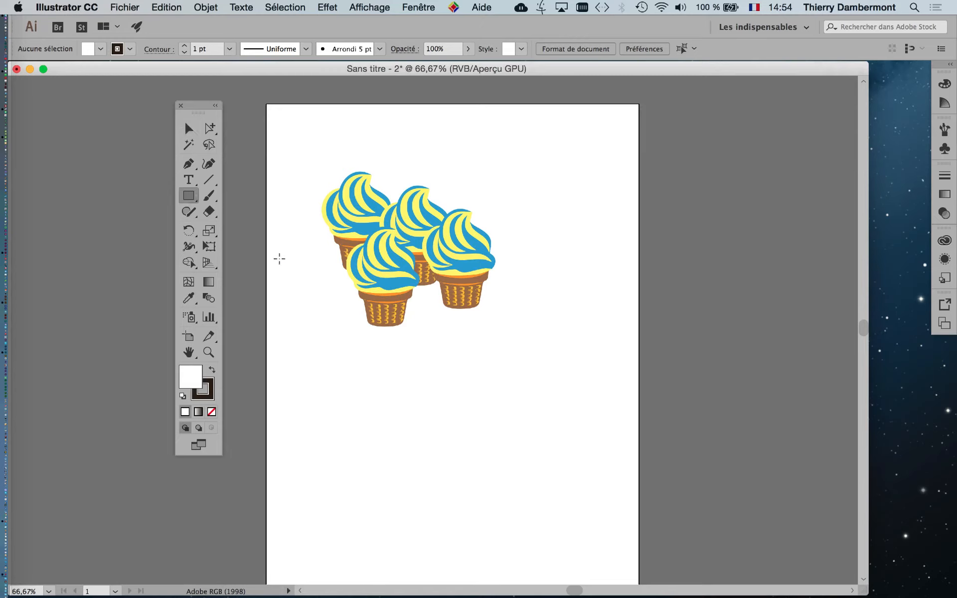
mouse_move(279, 259)
left_mouse_down()
mouse_move(643, 322)
mouse_move(615, 342)
left_mouse_up()
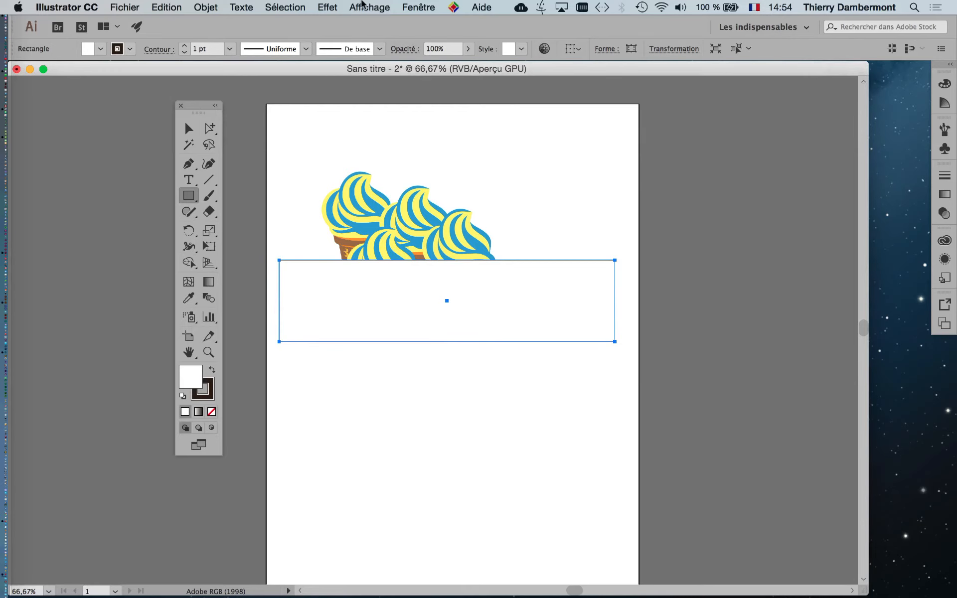
left_click(410, 6)
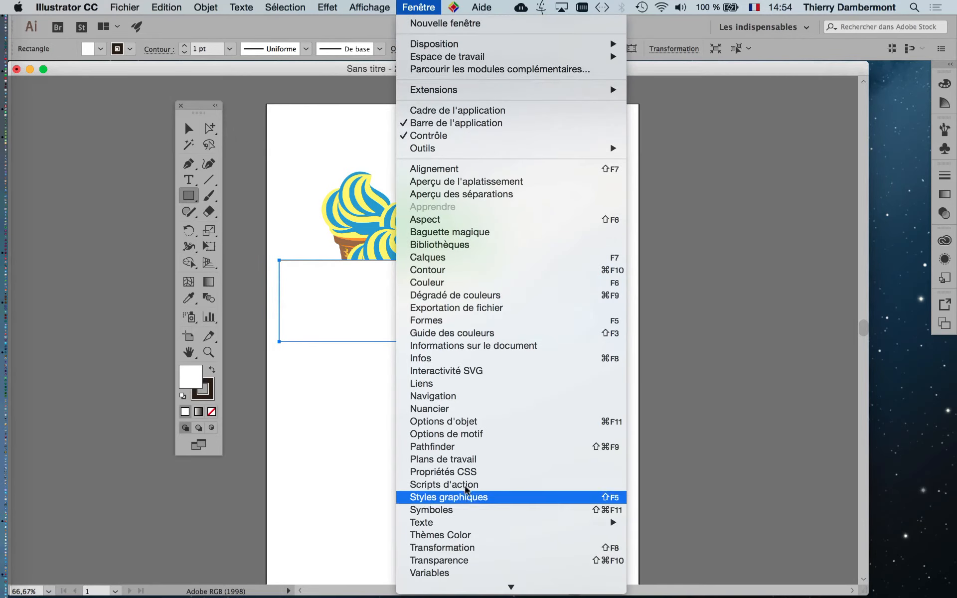
left_click(458, 414)
left_click(724, 219)
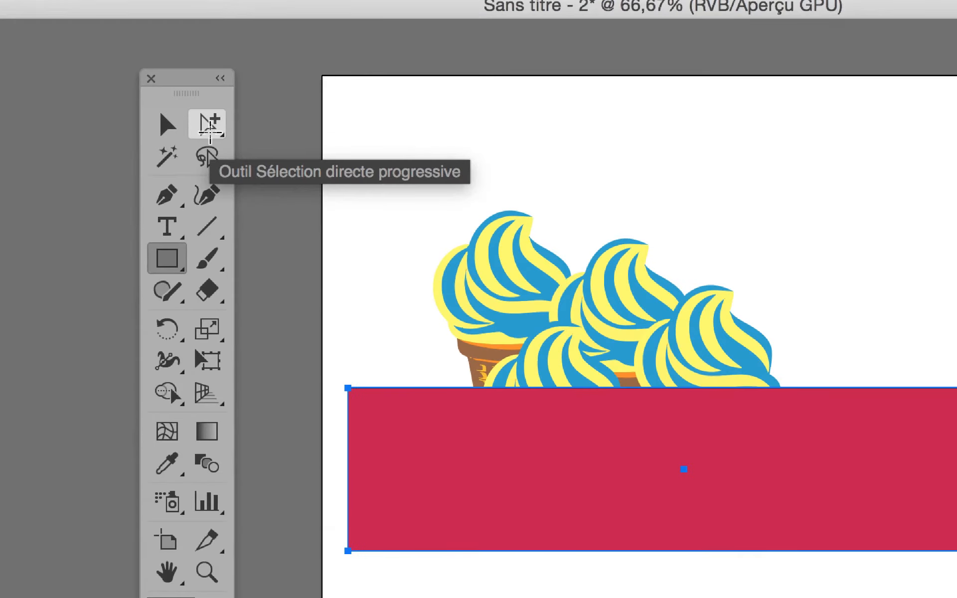
- Reshape the crimson rectangle into a trapezoid with the Direct Selection tool by pulling its two upper corners inward and down, level with each other
left_click(208, 127)
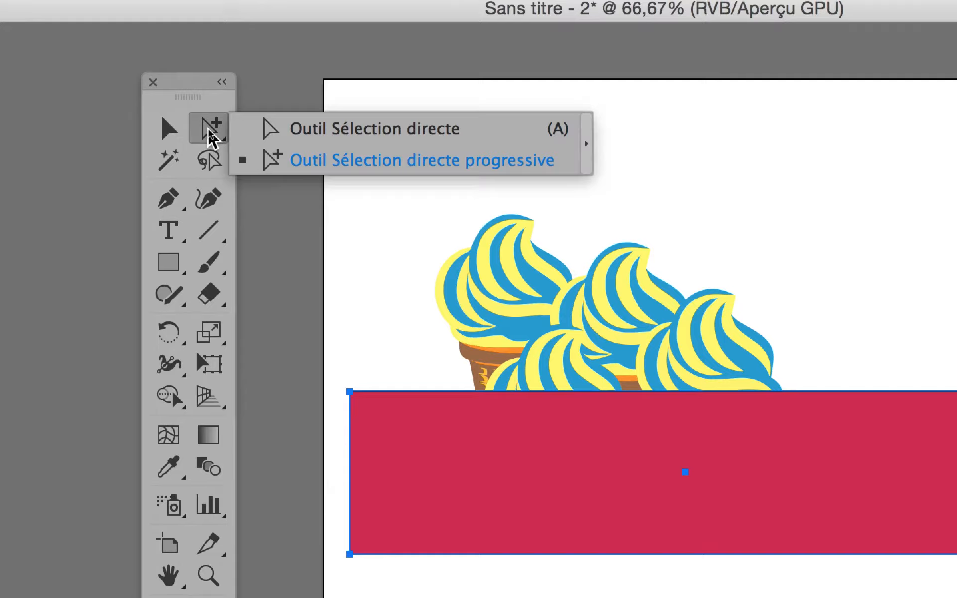
left_click_drag(208, 131, 273, 131)
left_click(390, 285)
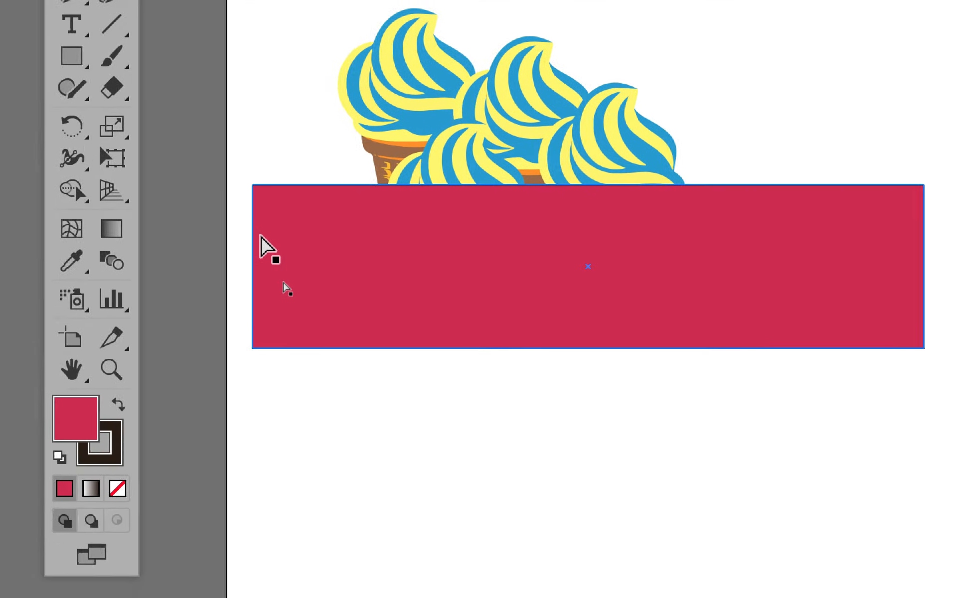
left_click_drag(233, 318, 265, 333)
left_click_drag(274, 228, 318, 257)
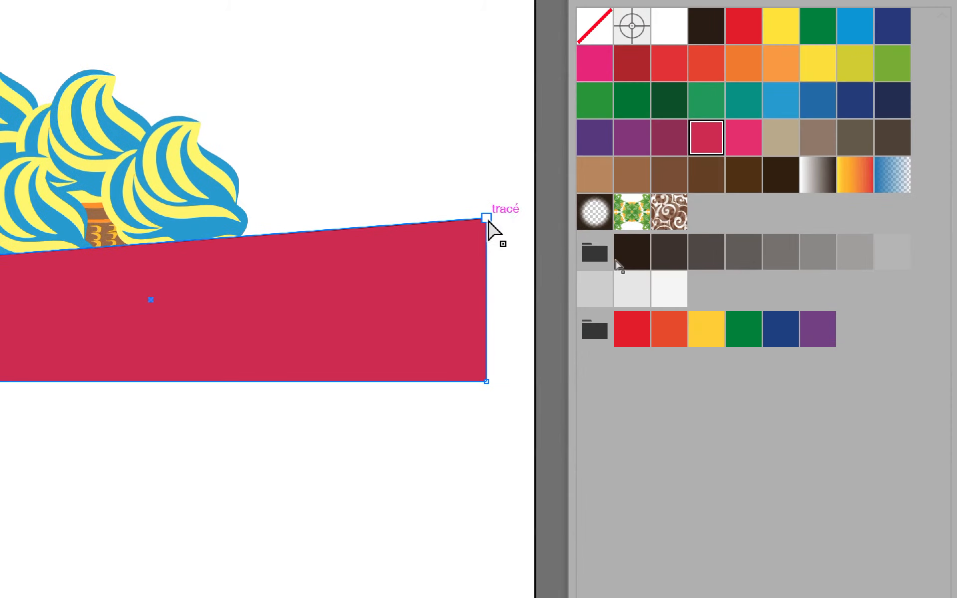
left_click_drag(486, 218, 385, 255)
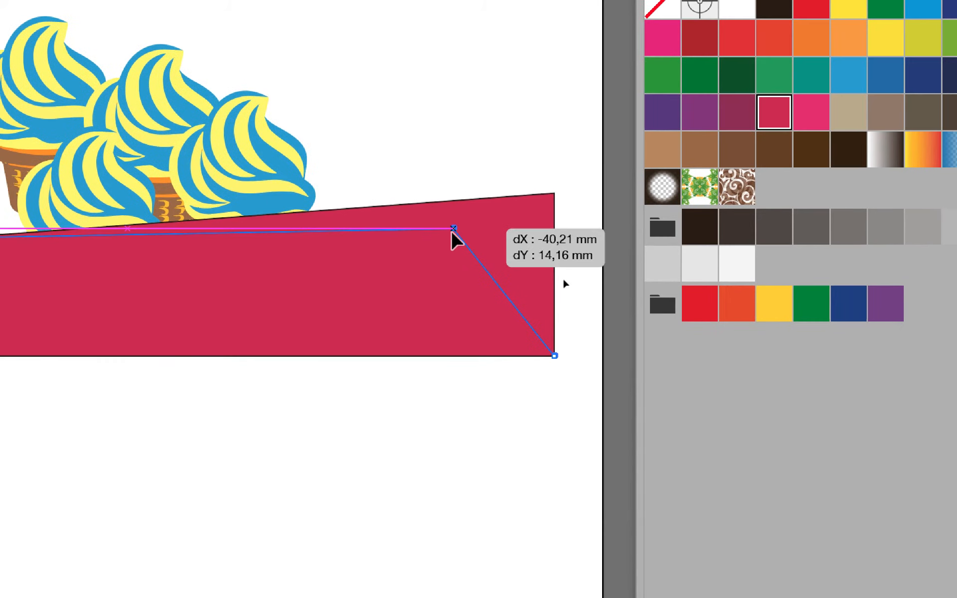
left_click_drag(452, 232, 451, 232)
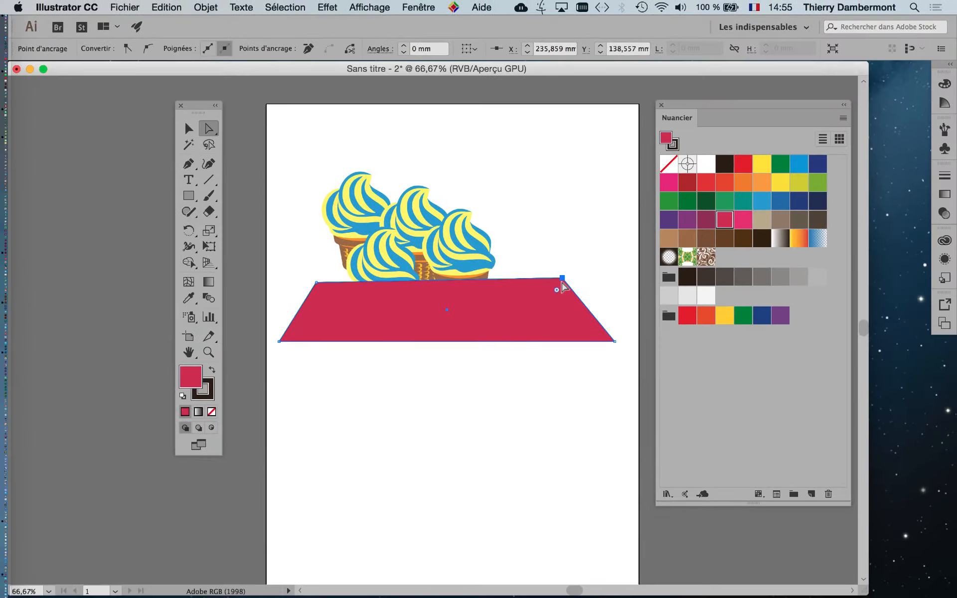
left_click(317, 282)
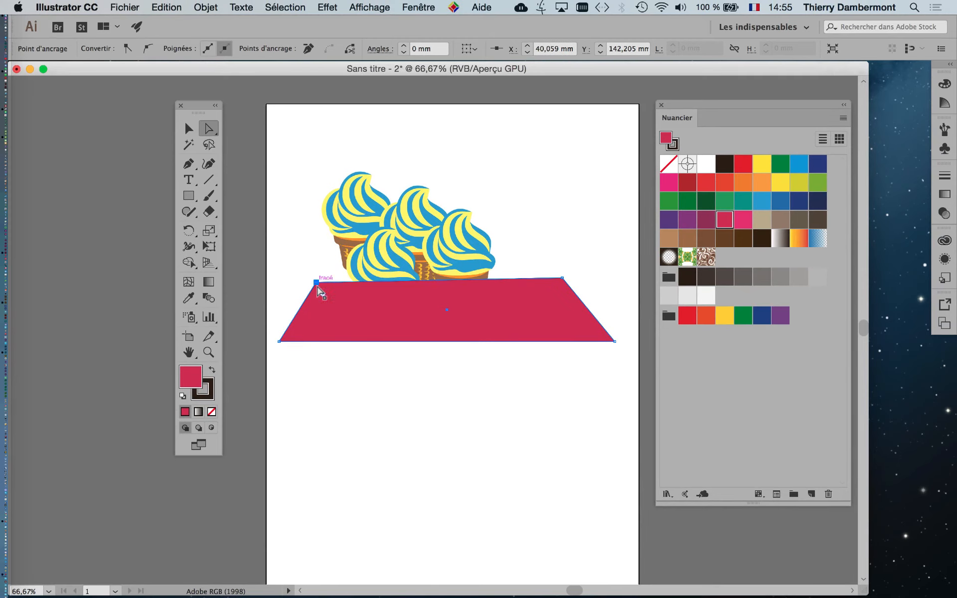
left_click_drag(317, 286, 310, 278)
left_click(382, 387)
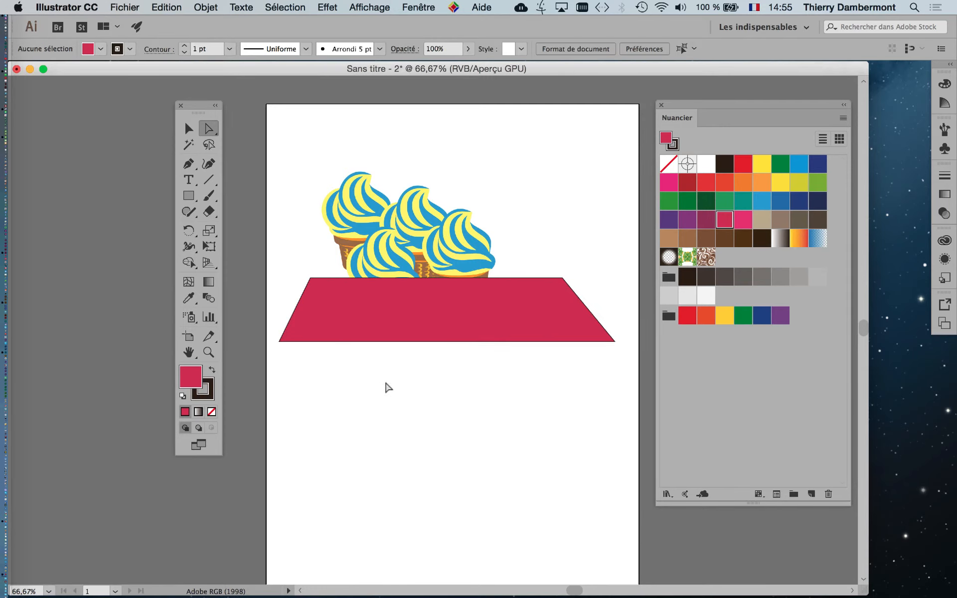
- Send the crimson trapezoid to the back, behind all the ice creams
left_click(420, 324)
left_click(206, 7)
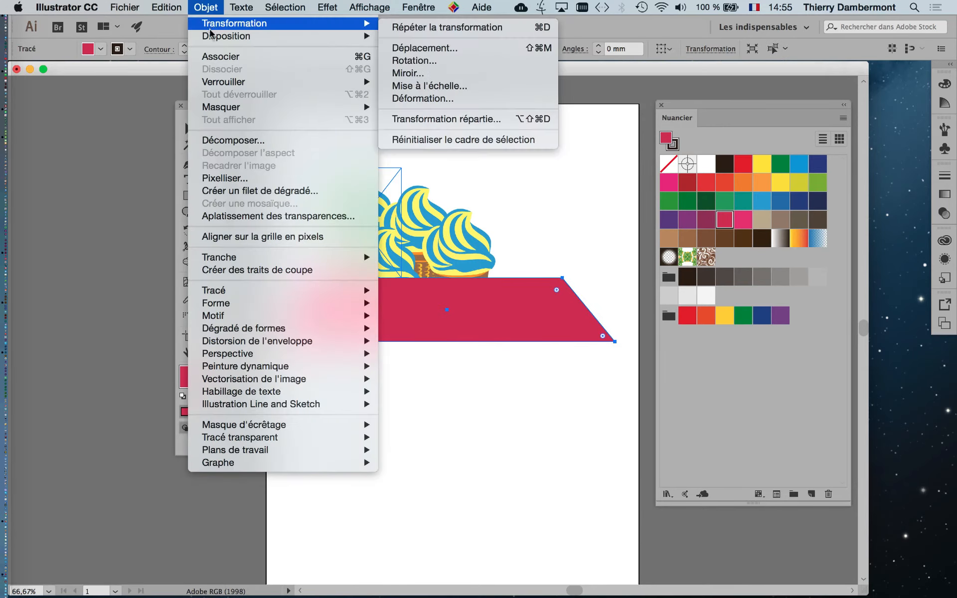
mouse_move(212, 36)
left_click(414, 60)
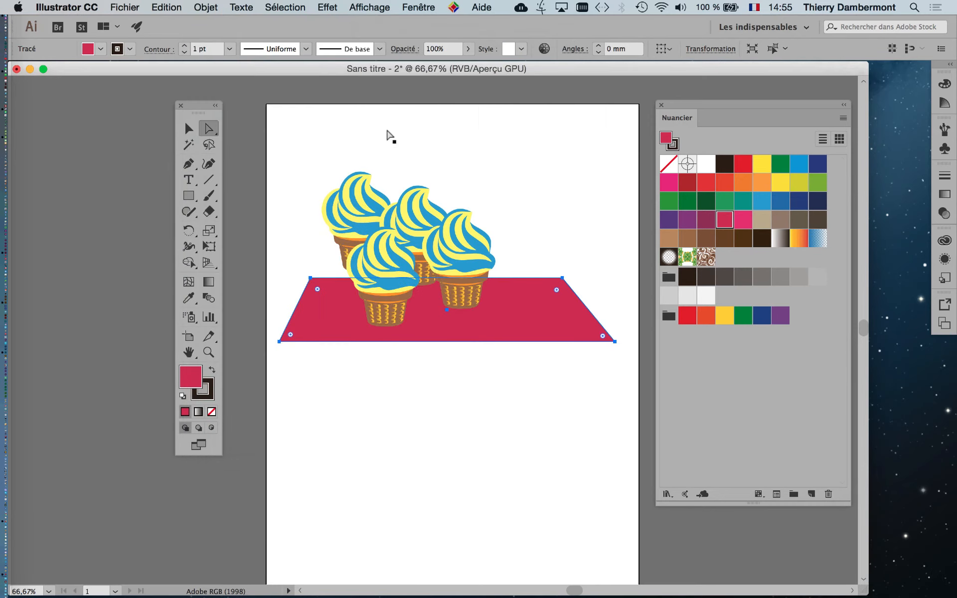
left_click(452, 441)
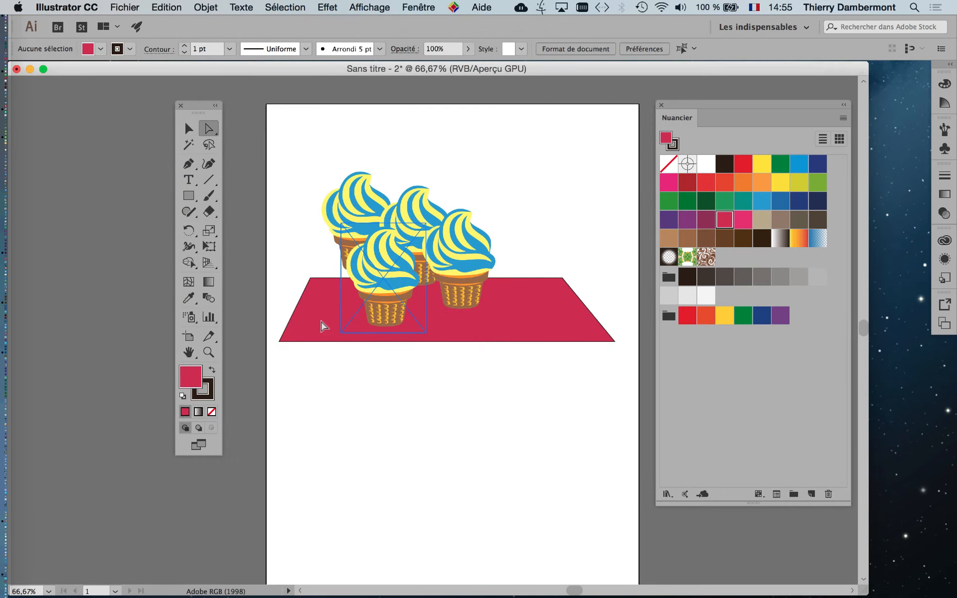
- Fill the trapezoid with the white-to-black gradient swatch
left_click(321, 326)
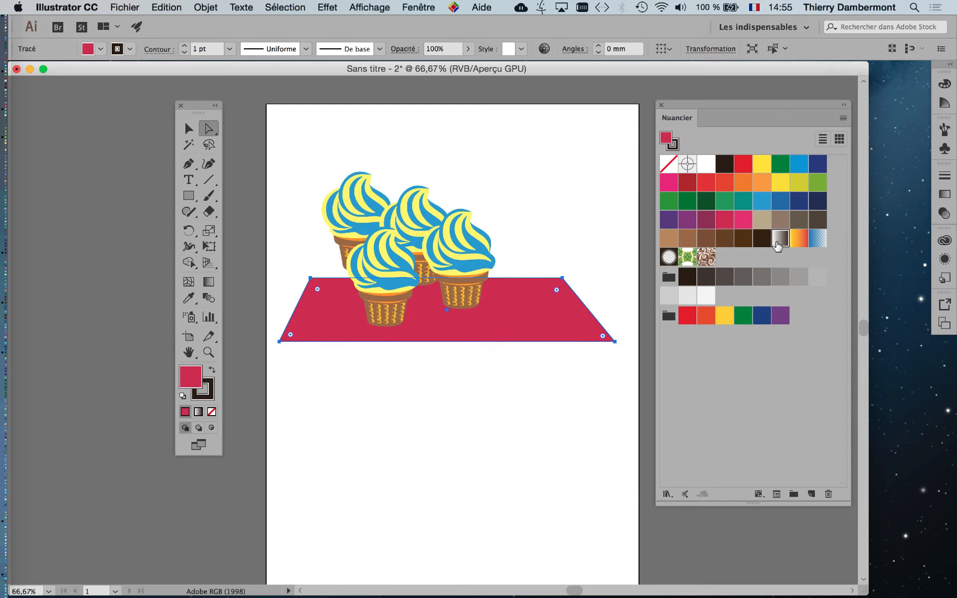
left_click(780, 238)
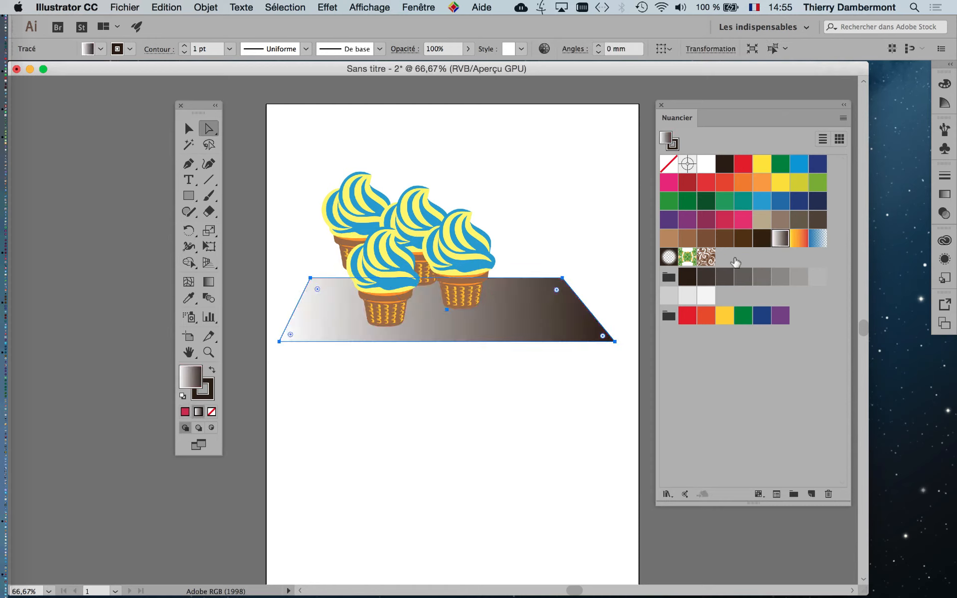
left_click(442, 379)
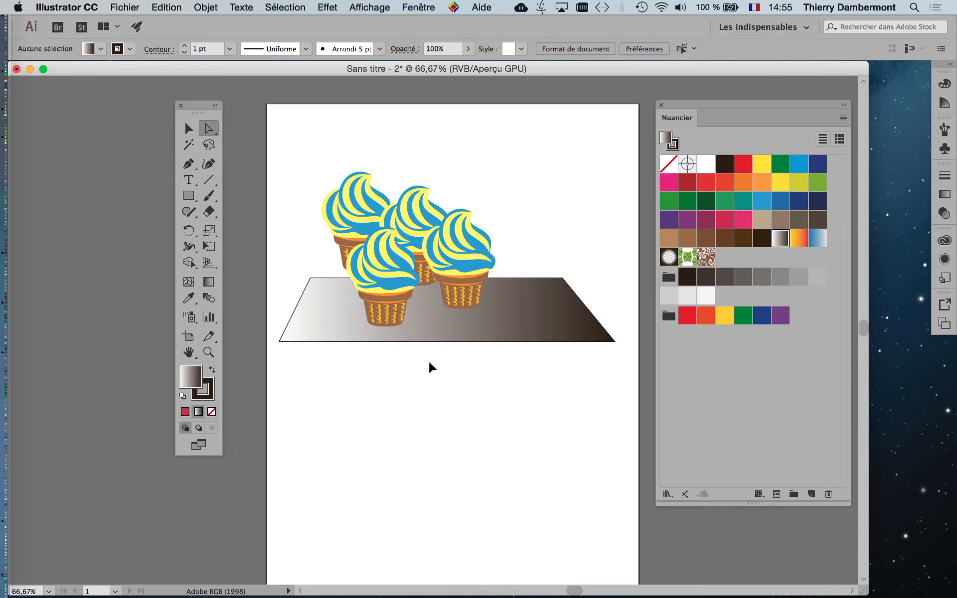
- Fill the trapezoid with the Orange, Jaune gradient swatch and move it slightly up and left to meet the page's left edge
scroll(441, 340, "up", 1)
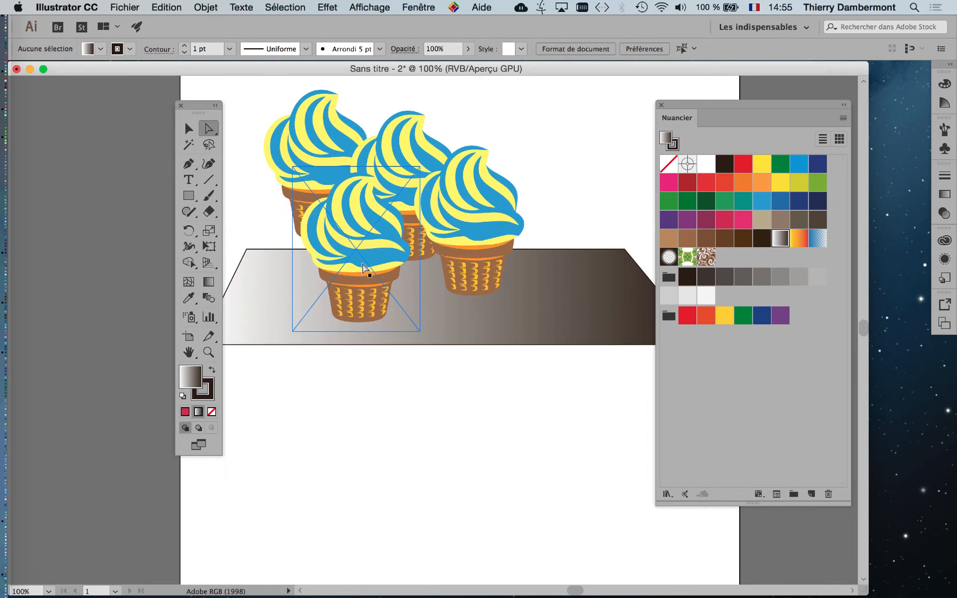
scroll(377, 273, "down", 1)
left_click_drag(190, 104, 114, 101)
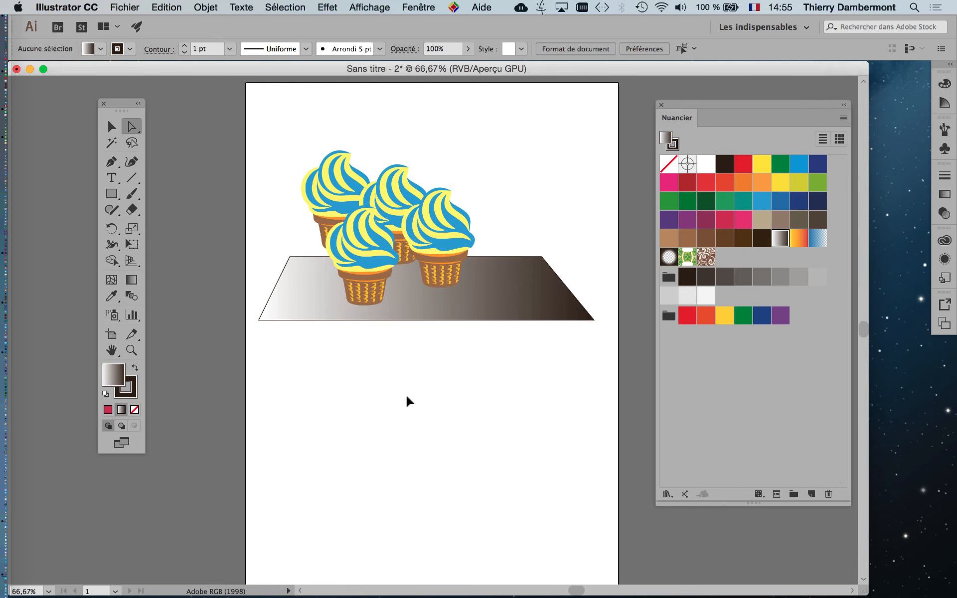
scroll(533, 362, "up", 1)
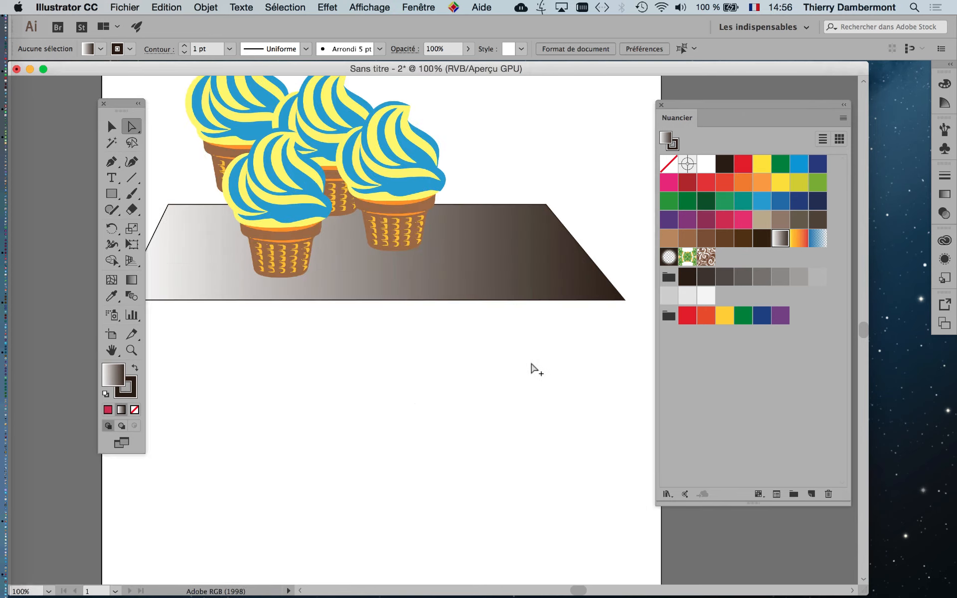
scroll(533, 370, "down", 1)
left_click(507, 285)
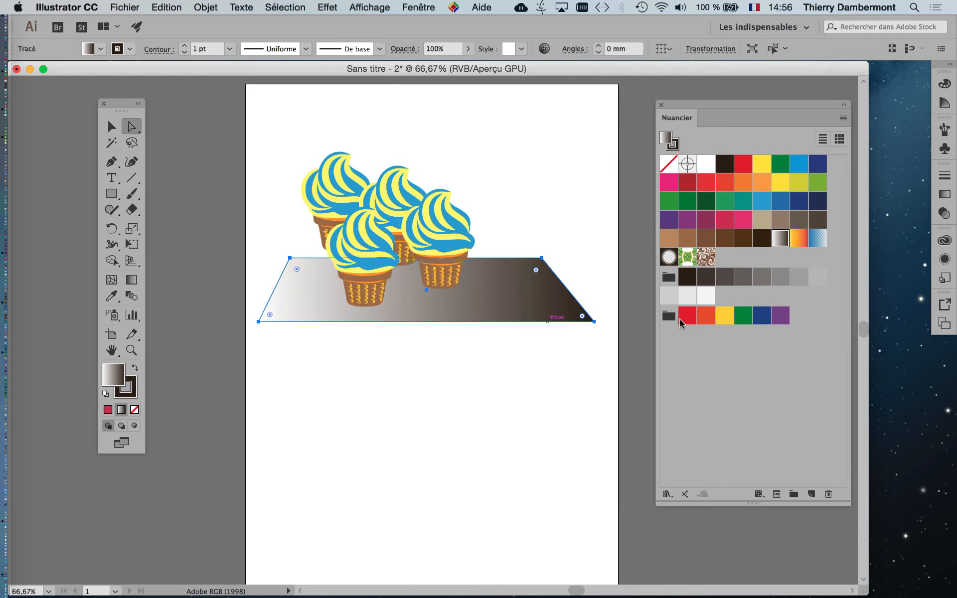
left_click(800, 240)
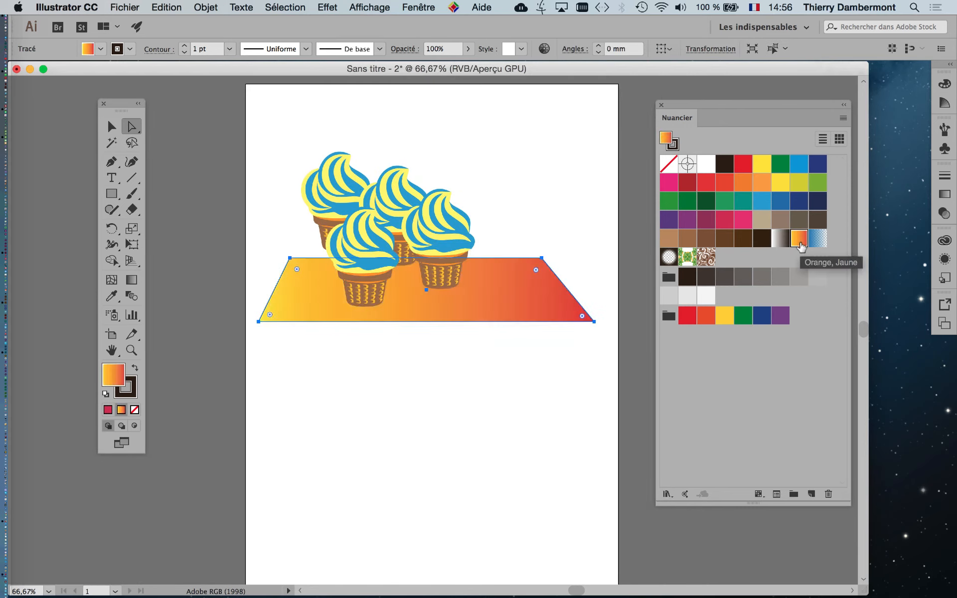
left_click(467, 421)
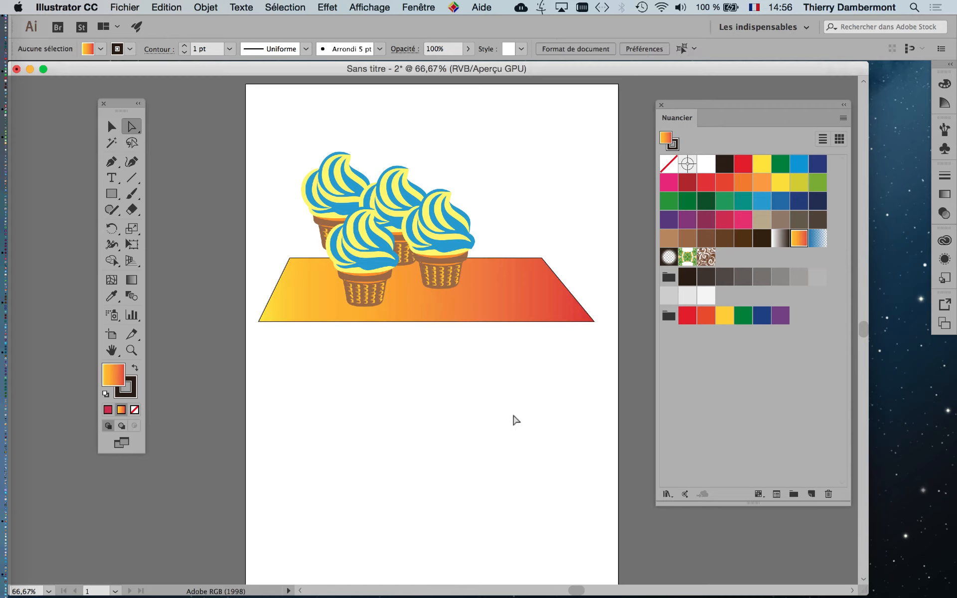
left_click(474, 317)
left_click_drag(474, 316, 462, 299)
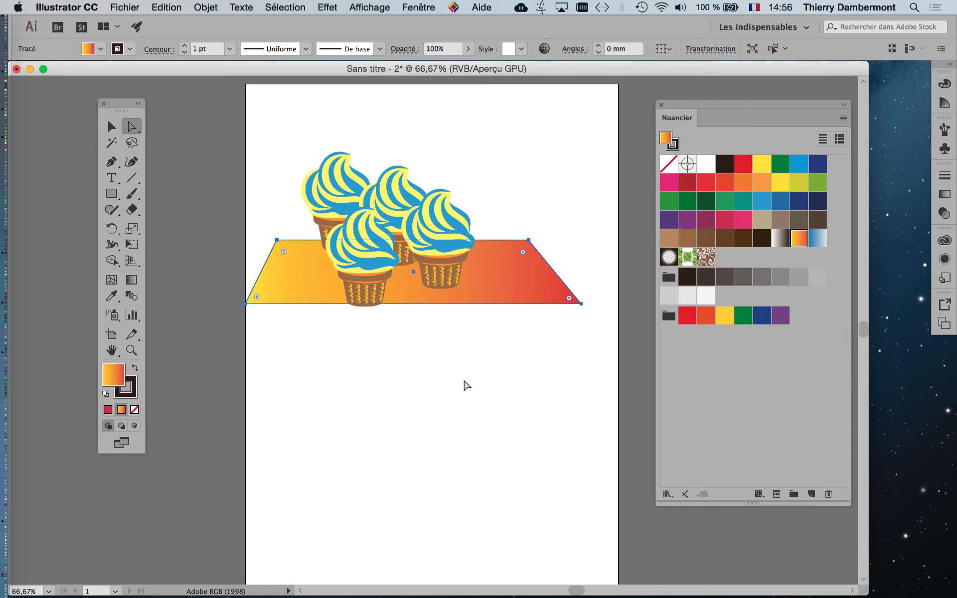
- Stretch the gradient trapezoid downward with the Free Transform tool by pulling its lower edge below the cones, keeping its top edge in place
left_click(470, 331)
left_click(504, 292)
left_click(126, 247)
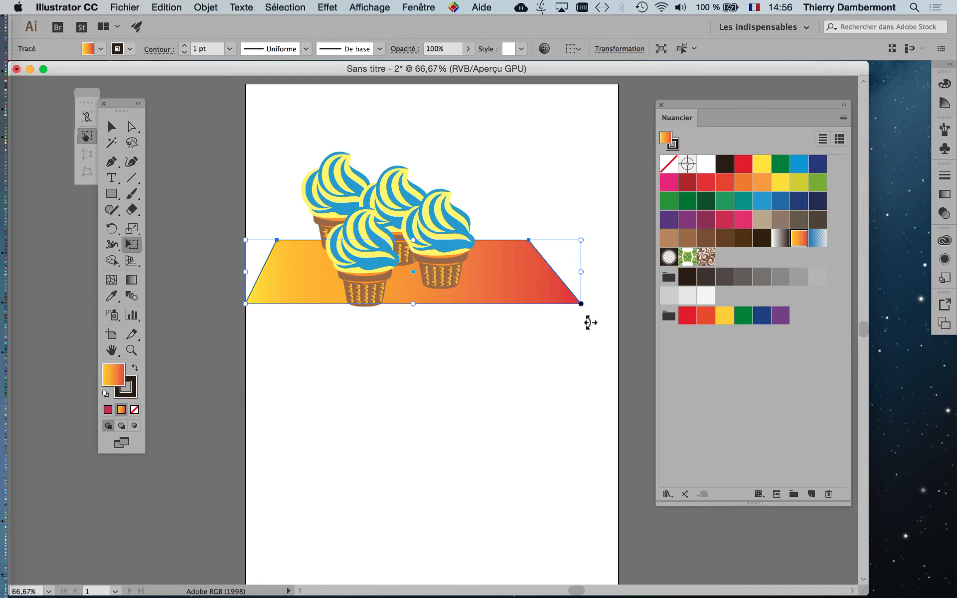
left_click_drag(589, 323, 590, 336)
key("super+z")
left_click_drag(413, 303, 418, 335)
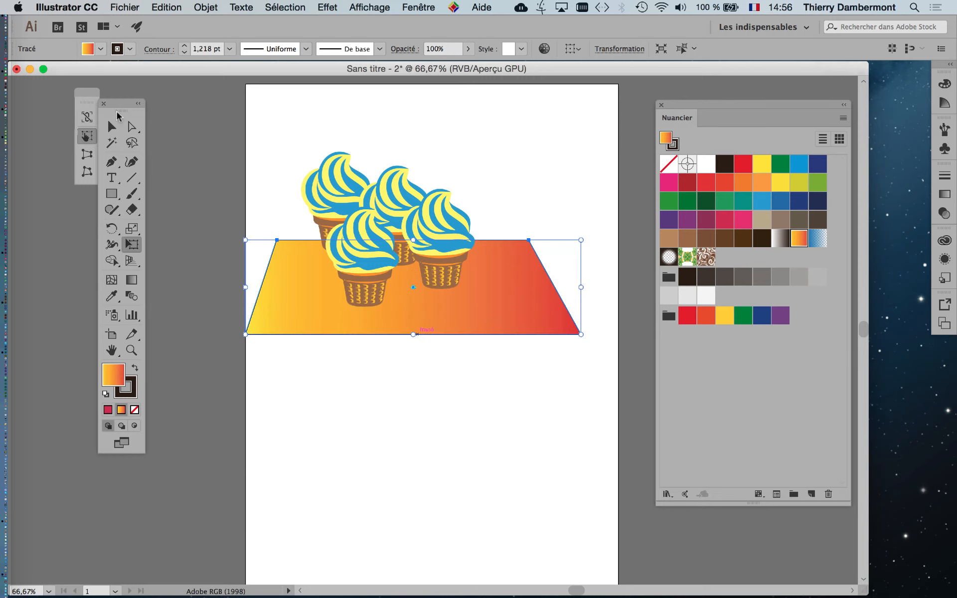
- Move the gradient trapezoid slightly up and right behind the ice creams, off the page's left edge, and deselect it
left_click(112, 126)
left_click(507, 462)
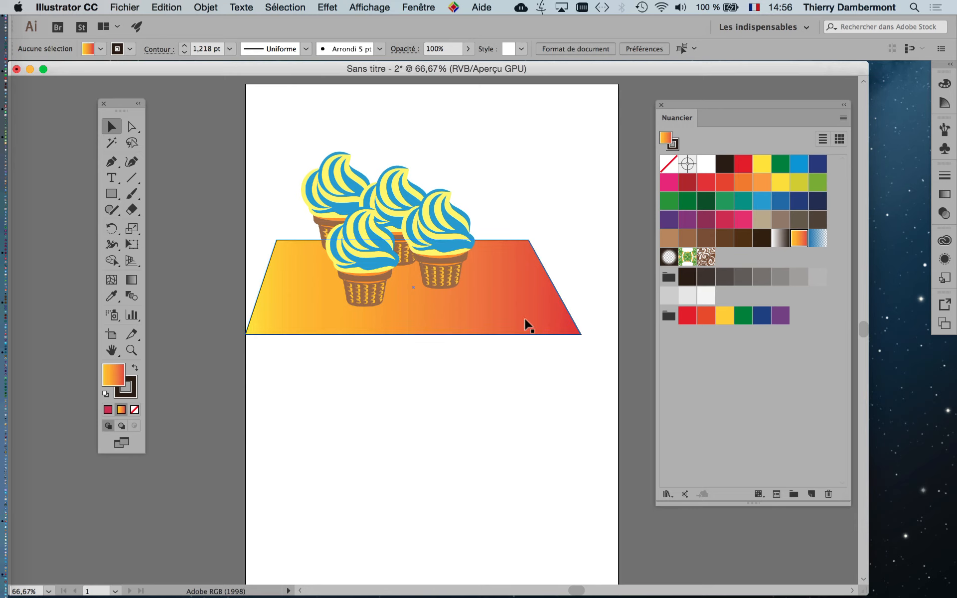
mouse_move(525, 319)
left_mouse_down()
mouse_move(521, 310)
mouse_move(536, 308)
left_mouse_up()
left_click(542, 380)
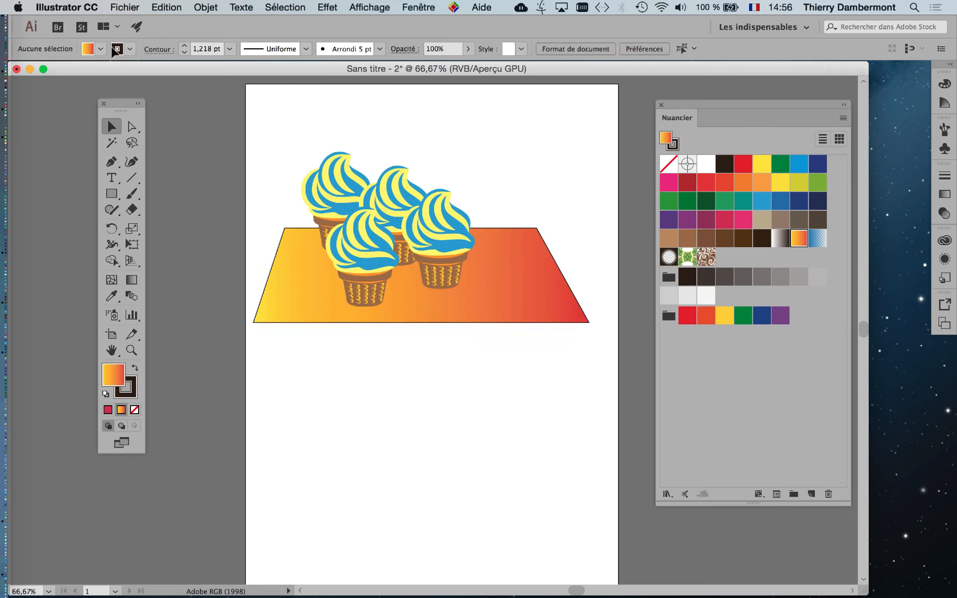
left_click(166, 7)
mouse_move(124, 7)
left_click(159, 100)
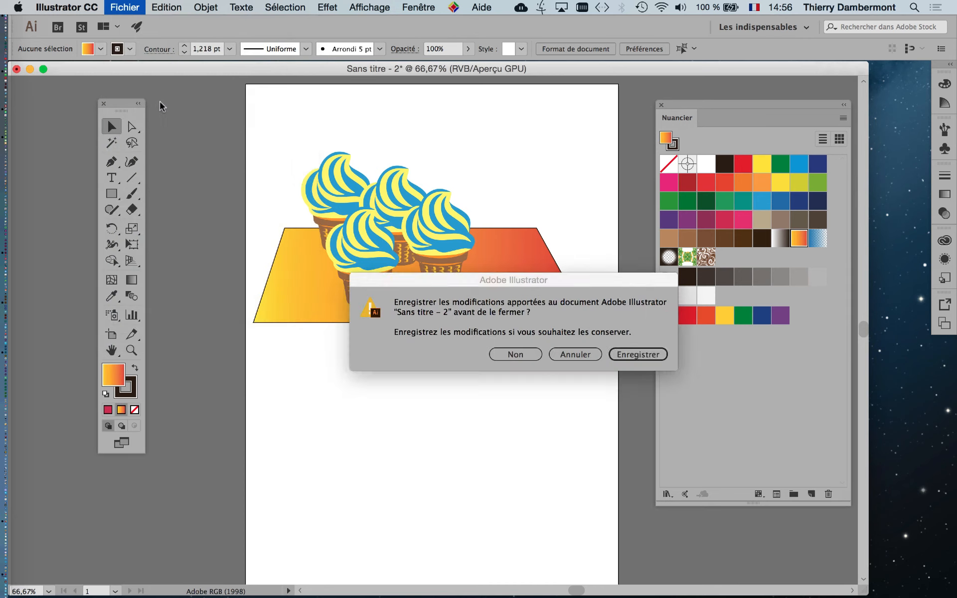
left_click(563, 354)
- Save the document in the ICECREAMS folder as plusieurs-icecreams-01.ai in Adobe Illustrator format
left_click(120, 7)
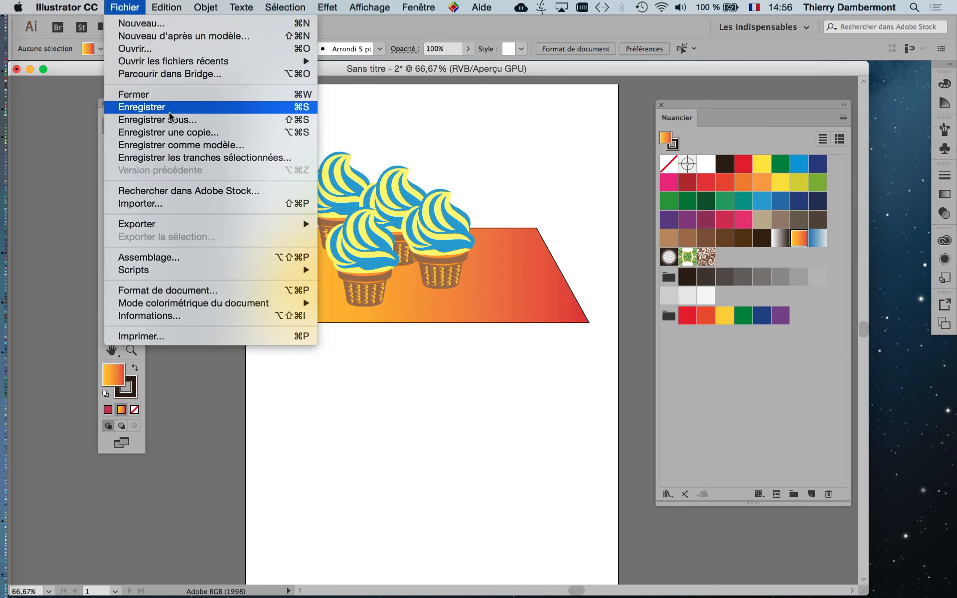
left_click(150, 107)
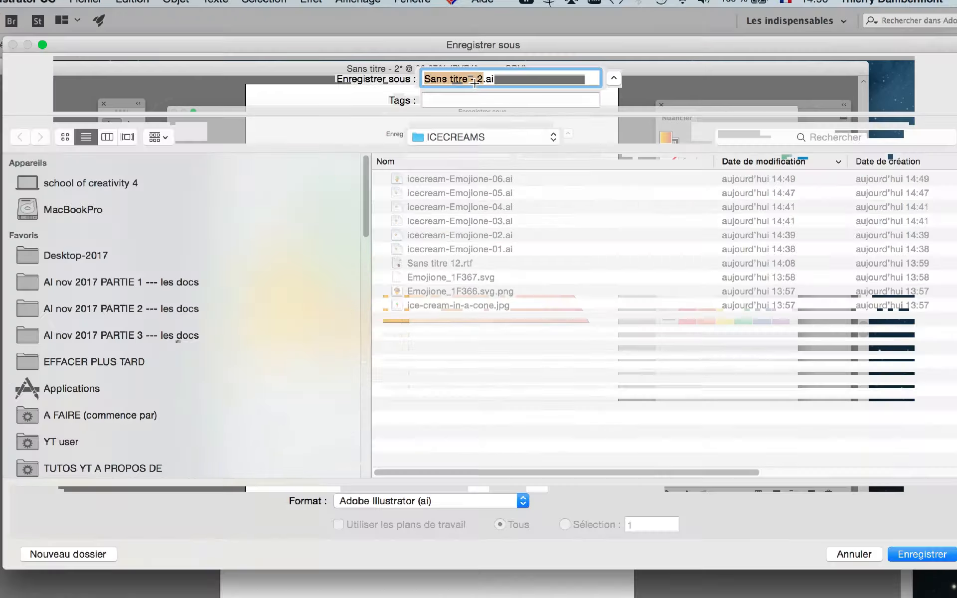
type("plusieur")
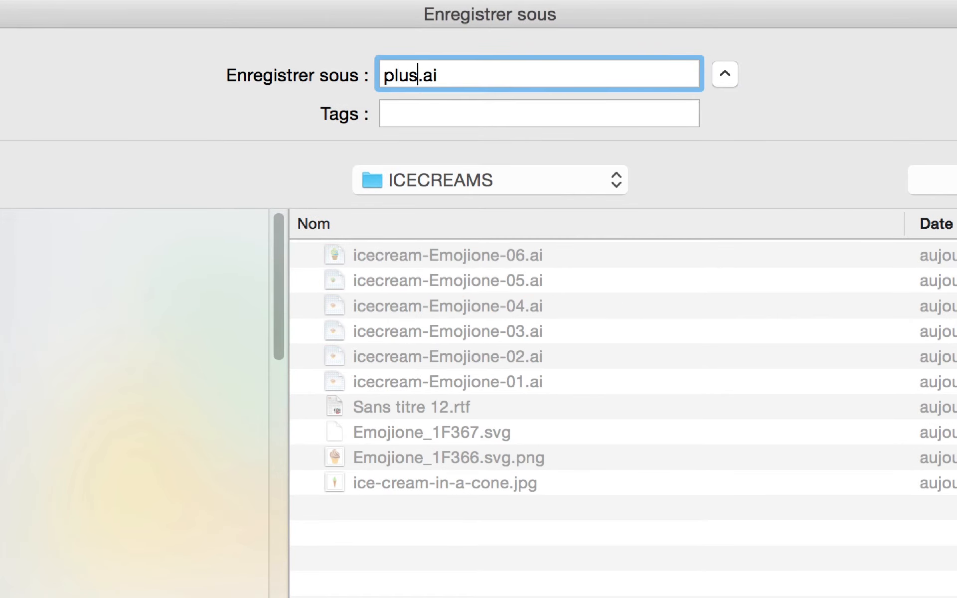
type("s-")
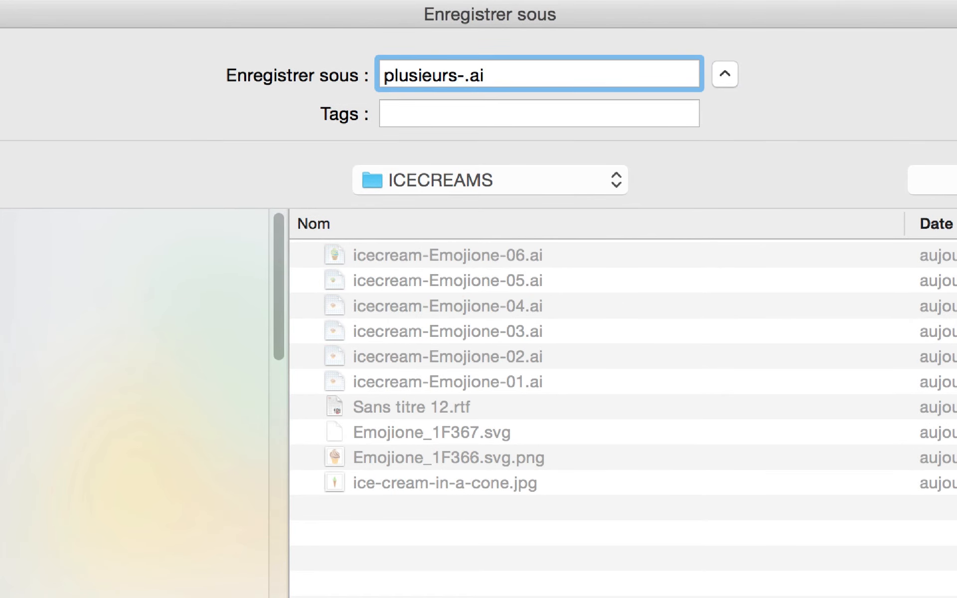
type("icecreams-01")
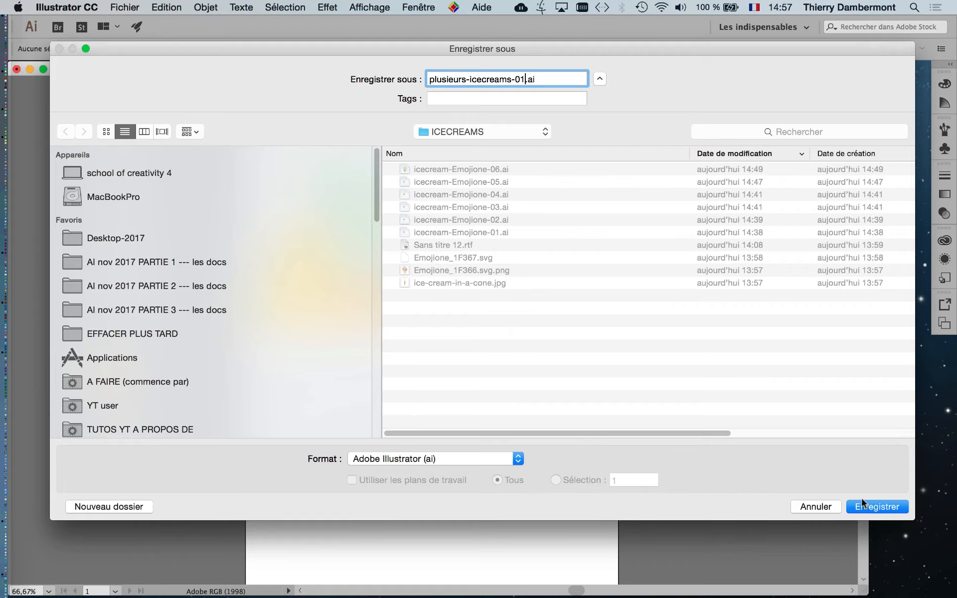
left_click(864, 504)
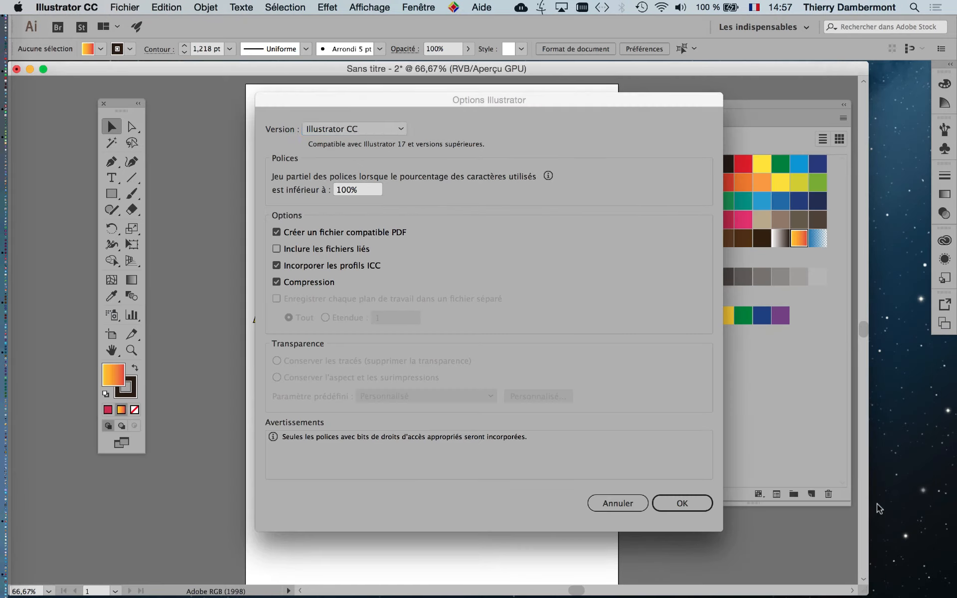